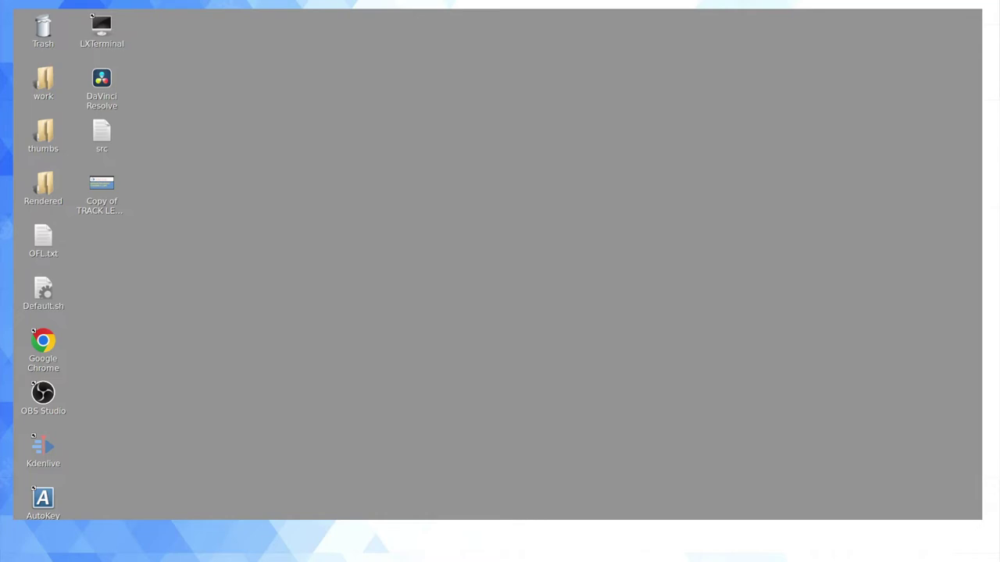
Step: Launch Kdenlive from the Sound & Video menu to get an untitled 1080p 25 fps project
left_click(24, 547)
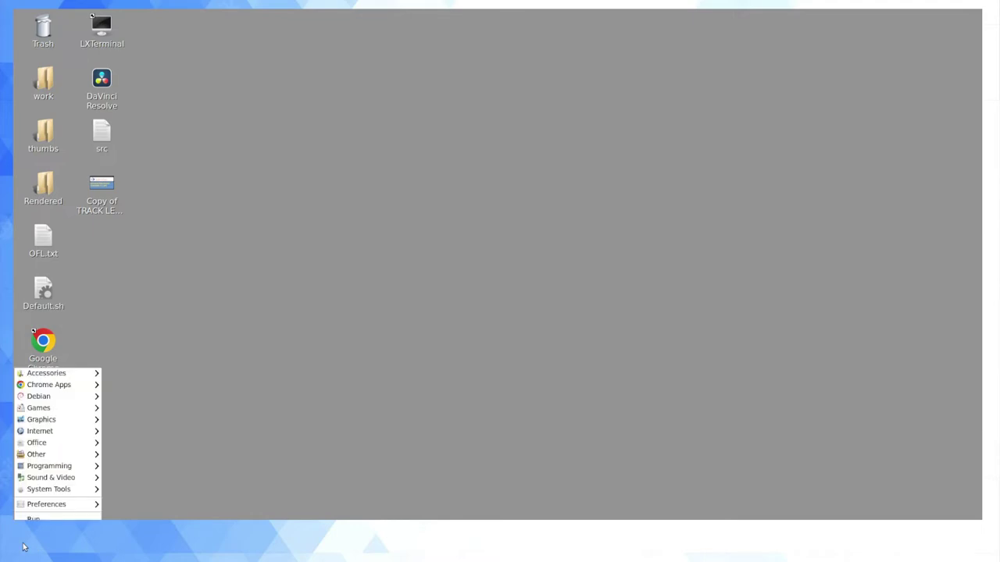
mouse_move(70, 479)
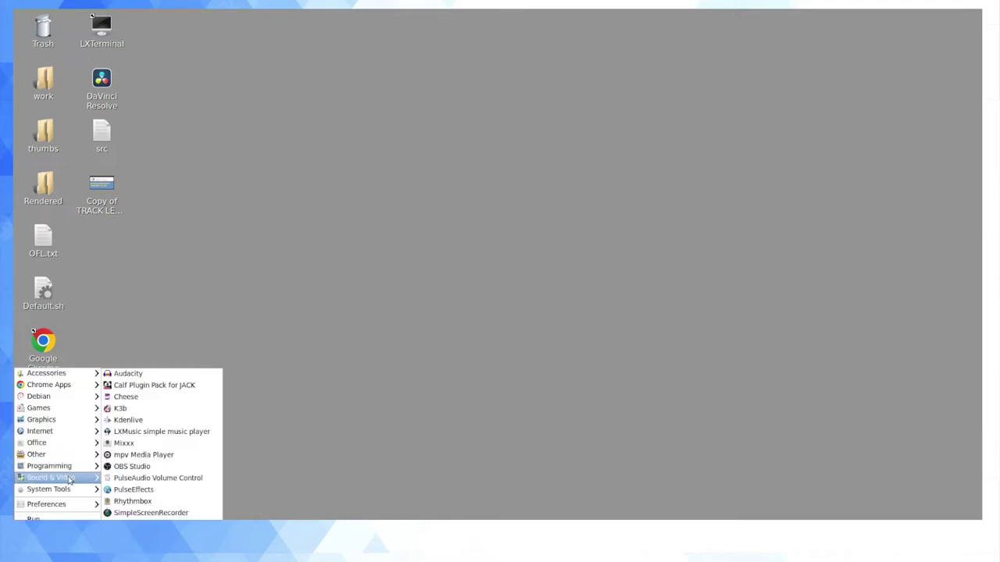
left_click(128, 420)
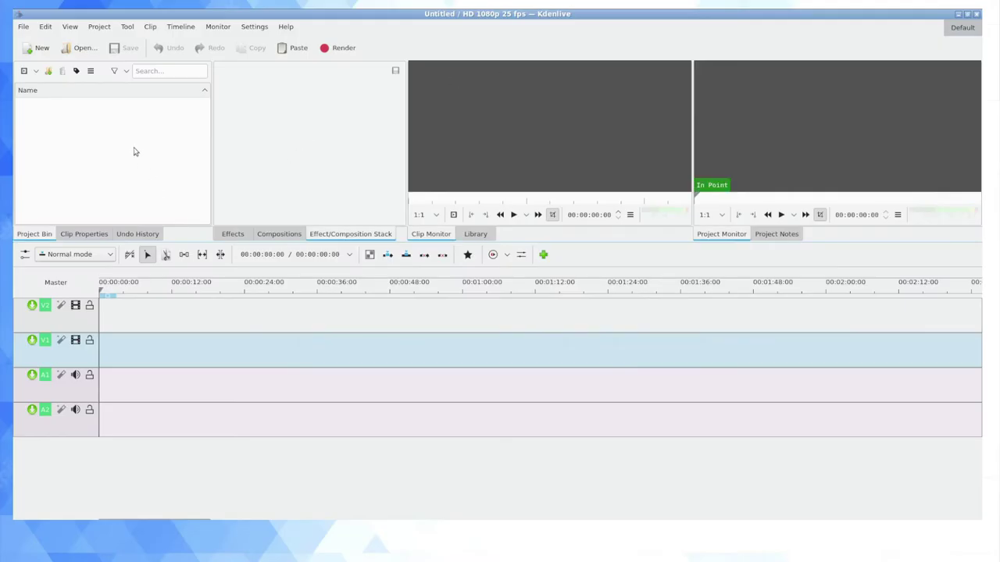
right_click(111, 133)
Step: Import the ethiopian folder from Media/Video/Raw into the project bin and expand it
left_click(87, 137)
double_click(86, 136)
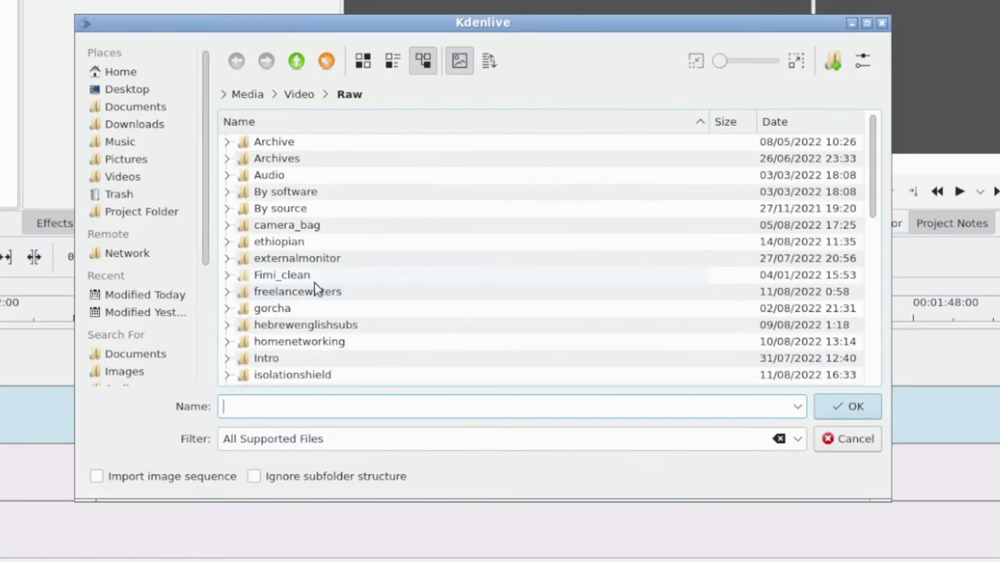
left_click(296, 244)
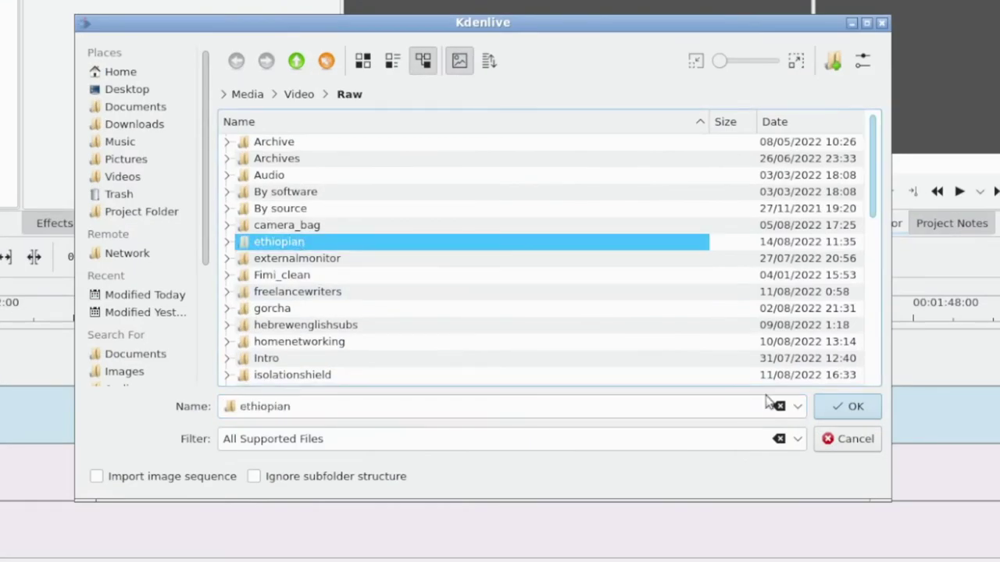
left_click(856, 406)
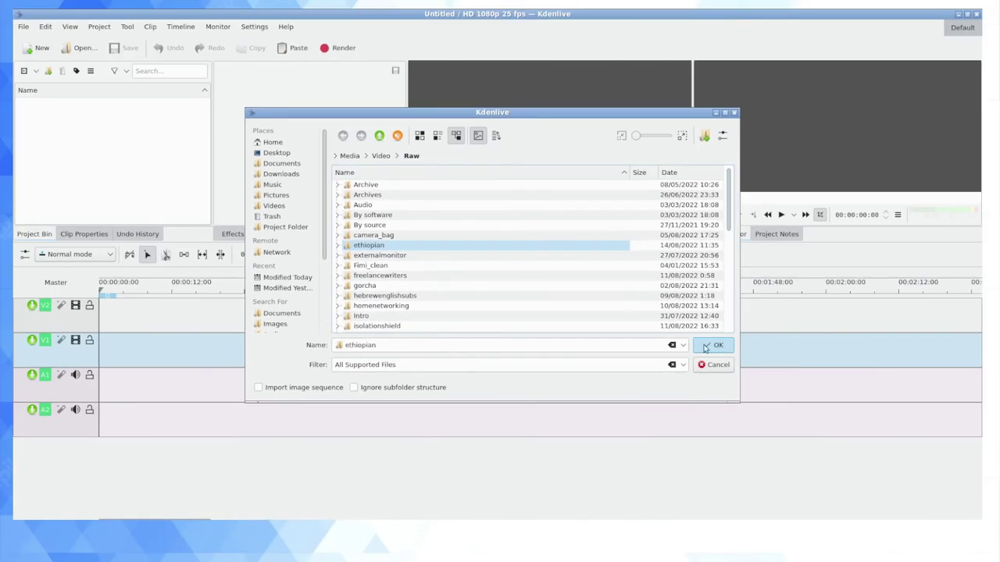
left_click(697, 347)
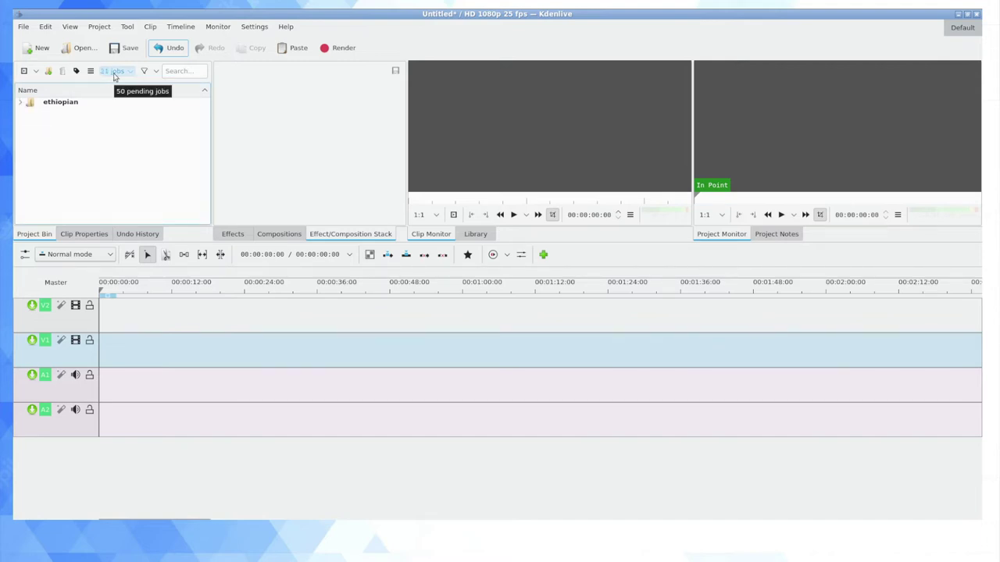
left_click(23, 105)
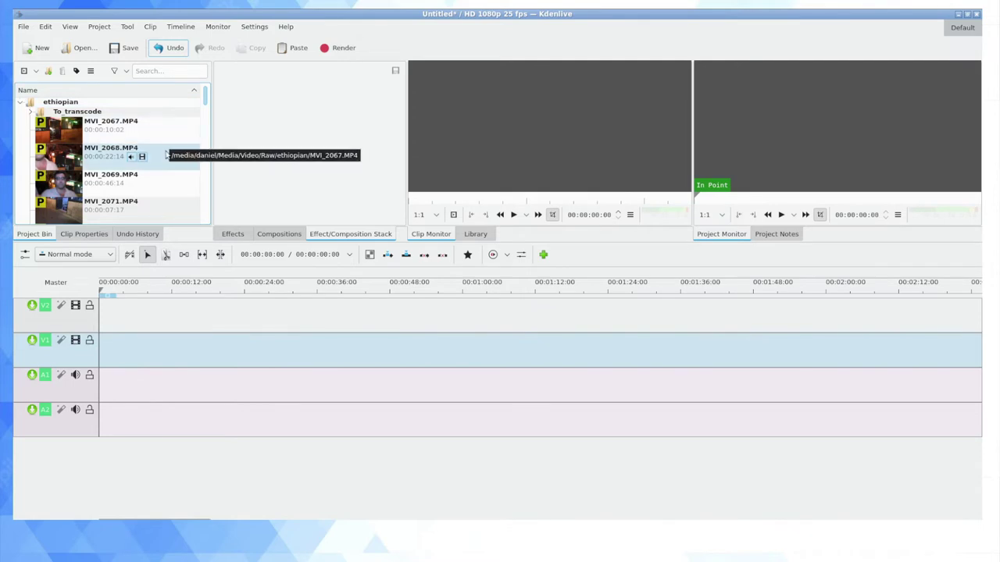
Step: Place MVI_2079.MP4 at the start of the timeline, video on V1 and audio on A1
scroll(118, 170, "down", 1)
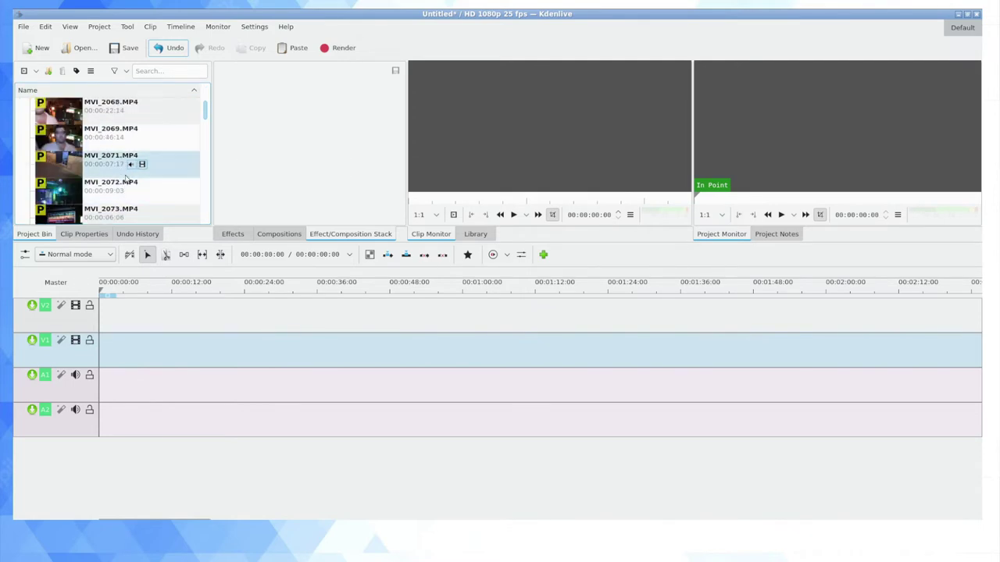
scroll(109, 172, "down", 3)
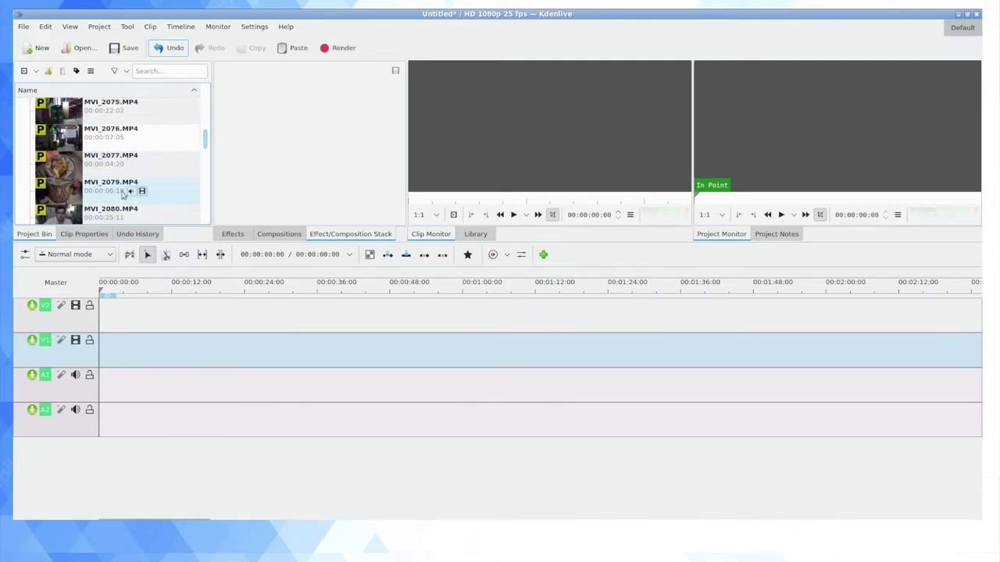
left_click_drag(123, 192, 123, 344)
Step: Play the timeline preview, stop it, and scrub forward to 00:00:05:13
key("space")
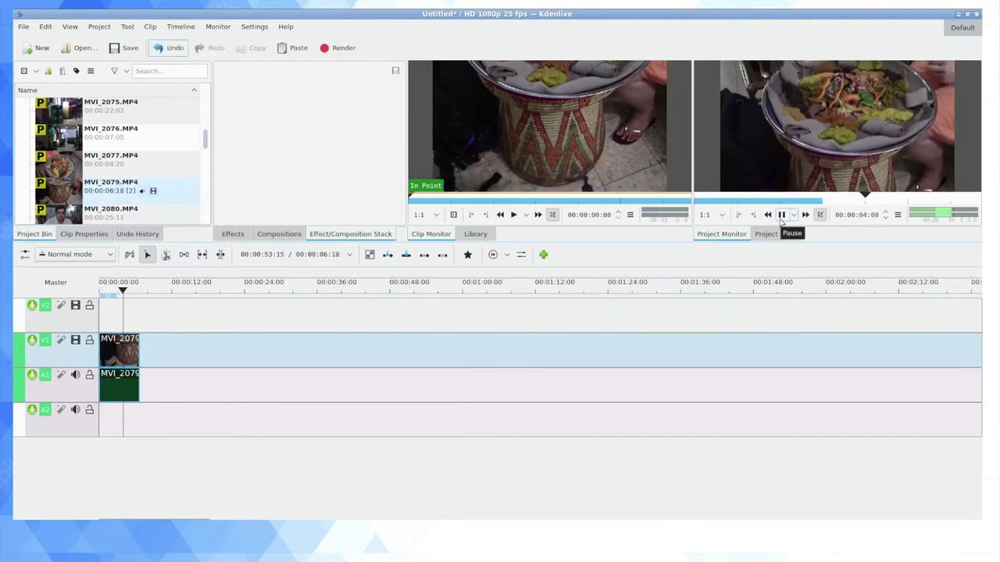
left_click(781, 222)
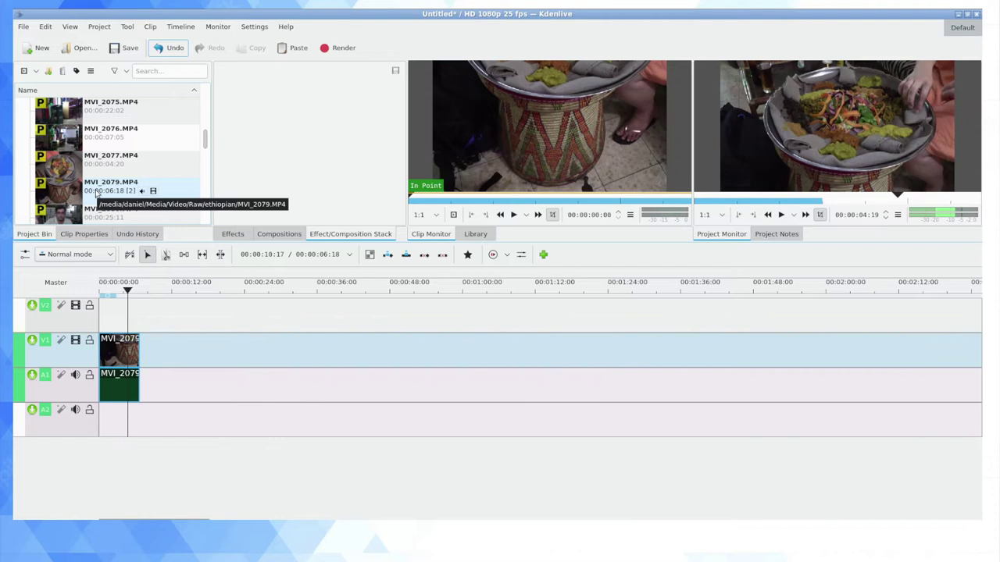
left_click(96, 194)
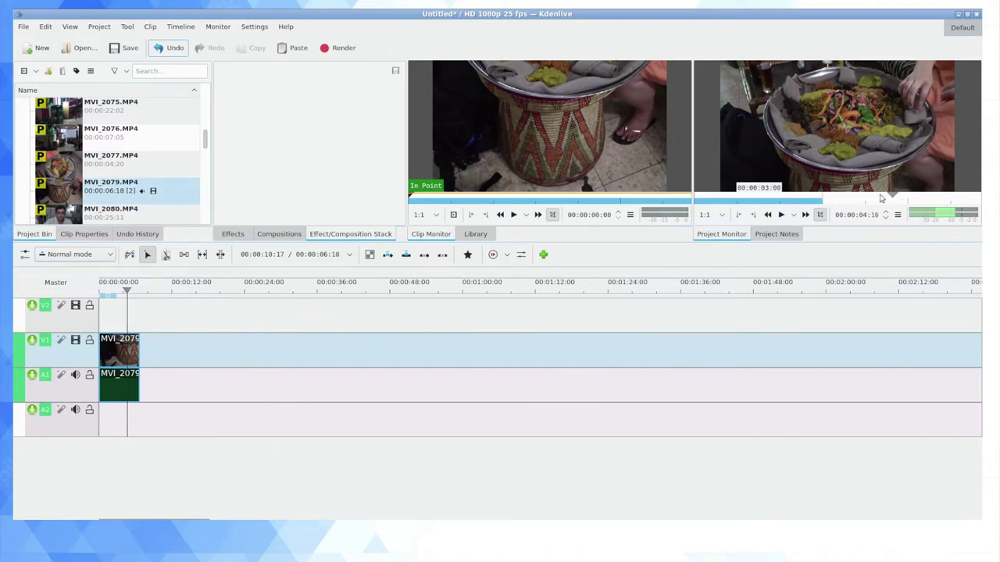
left_click(820, 197)
left_click_drag(820, 197, 929, 198)
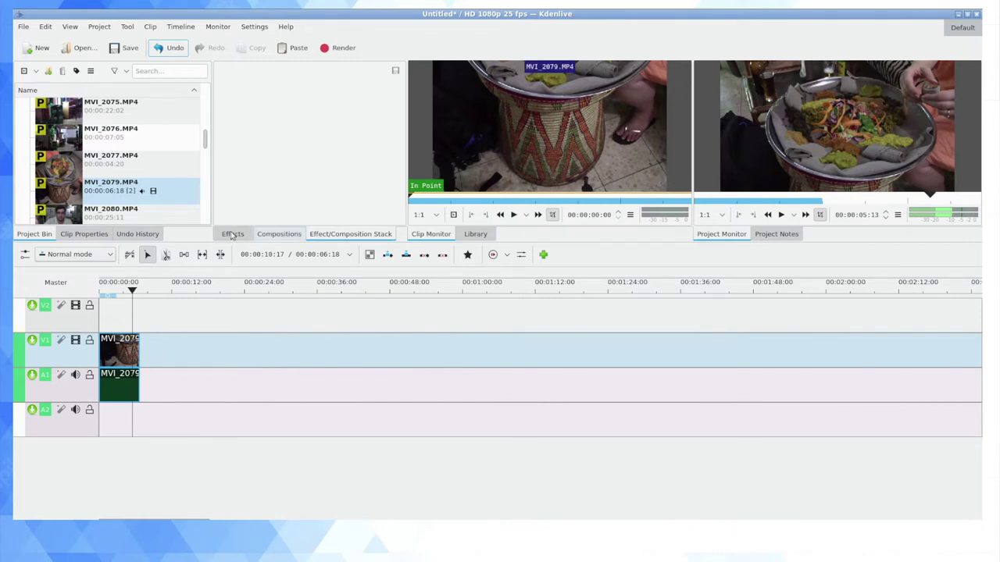
Step: Transcode MVI_2079.MP4 to DNxHD 1080p 25 fps 120 Mb/s and check the jobs list
right_click(127, 190)
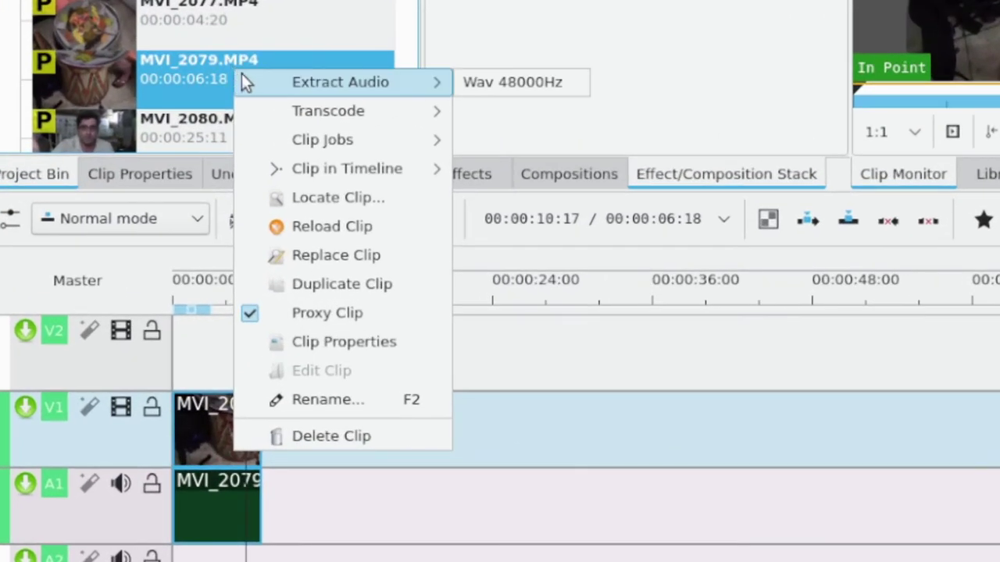
mouse_move(174, 203)
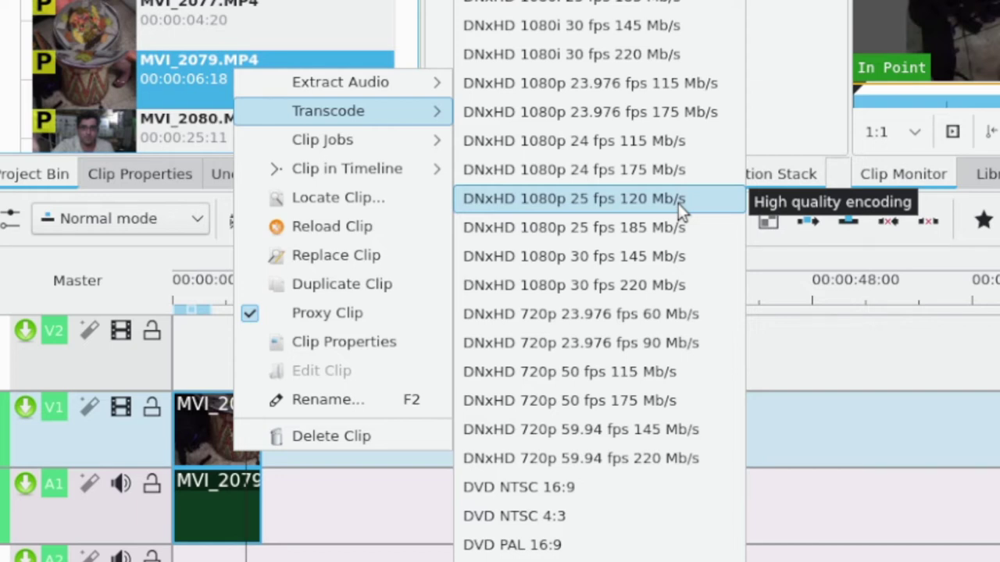
left_click(678, 203)
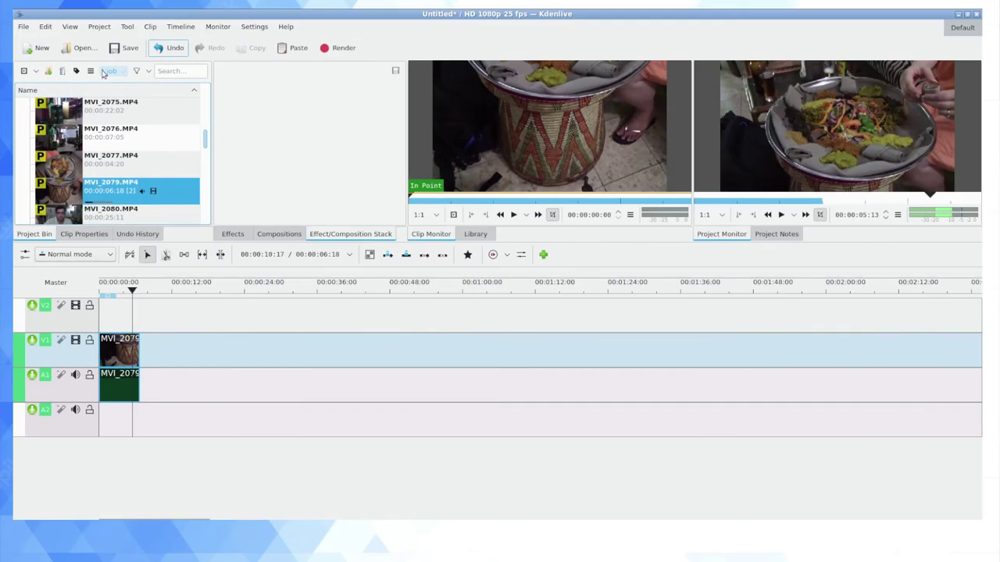
left_click(103, 73)
left_click(104, 71)
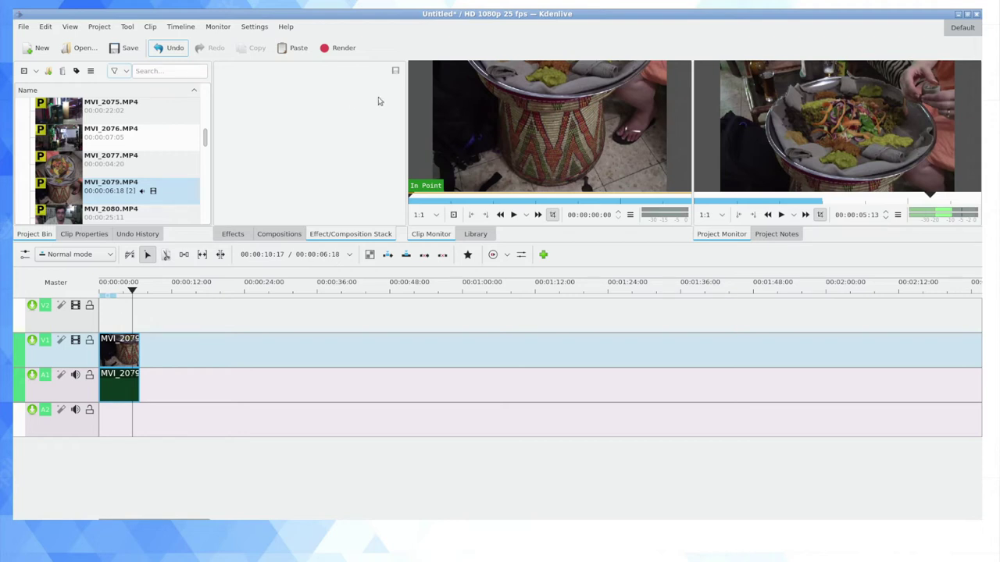
left_click(353, 552)
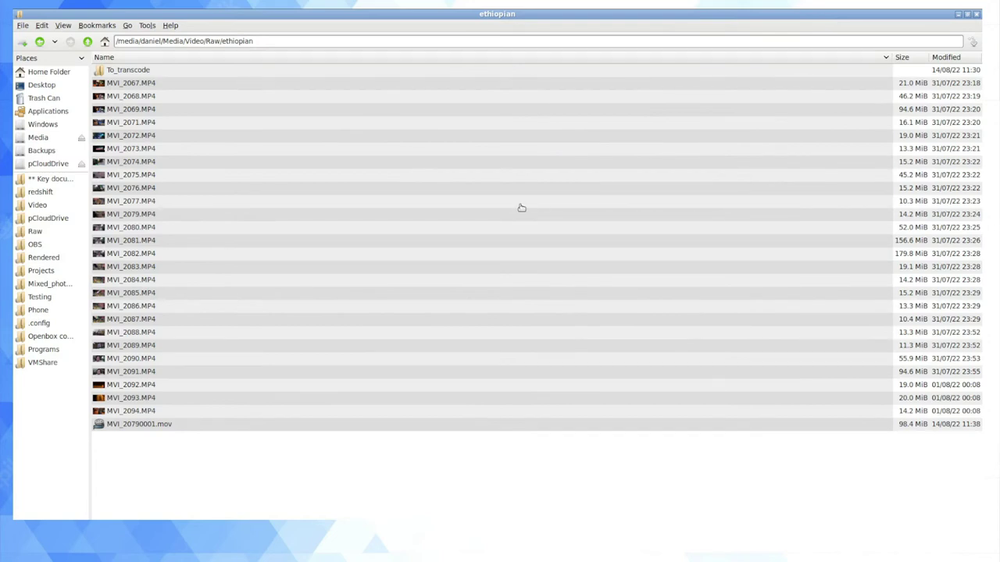
Step: Show the ethiopian folder in the file manager and play the original MVI_2079.MP4
left_click(519, 204)
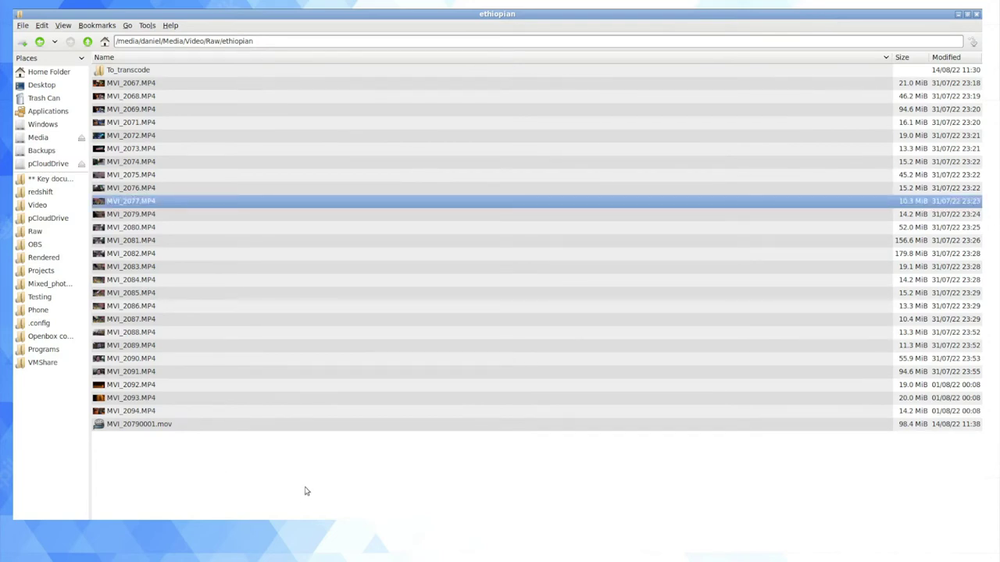
key("Down")
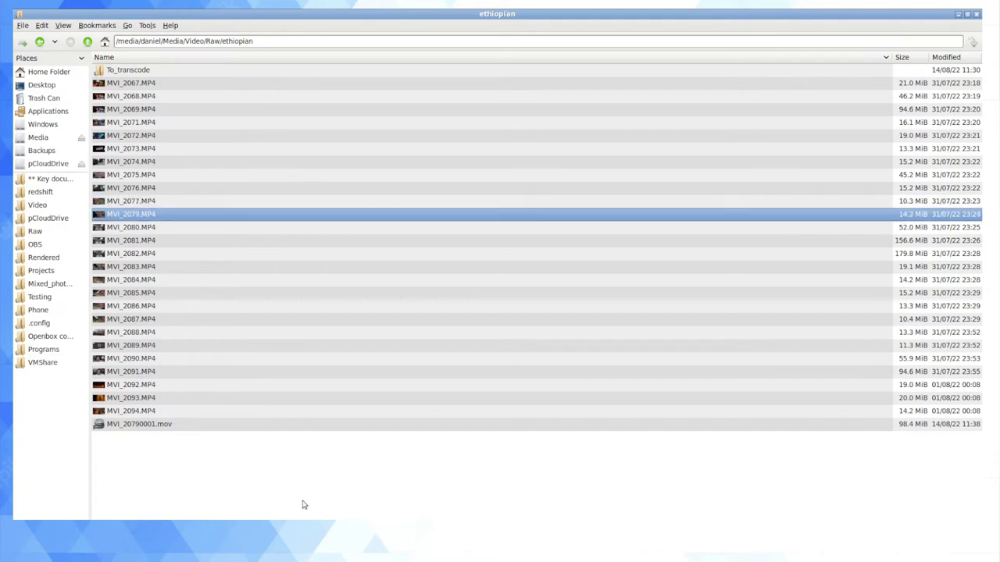
double_click(128, 217)
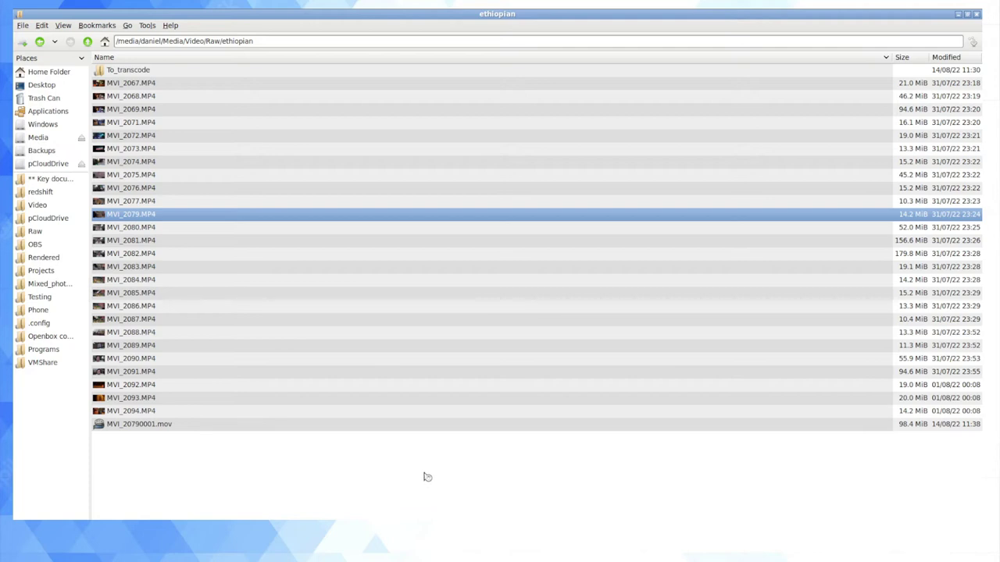
Step: Select the transcoded MVI_20790001.mov and play it in VLC media player
key("Down")
key("Down")
key("Down")
key("Down")
key("Down")
key("Down")
key("Down")
key("Down")
key("Down")
key("Down")
key("Down")
key("Down")
key("Down")
key("Down")
key("Down")
key("Down")
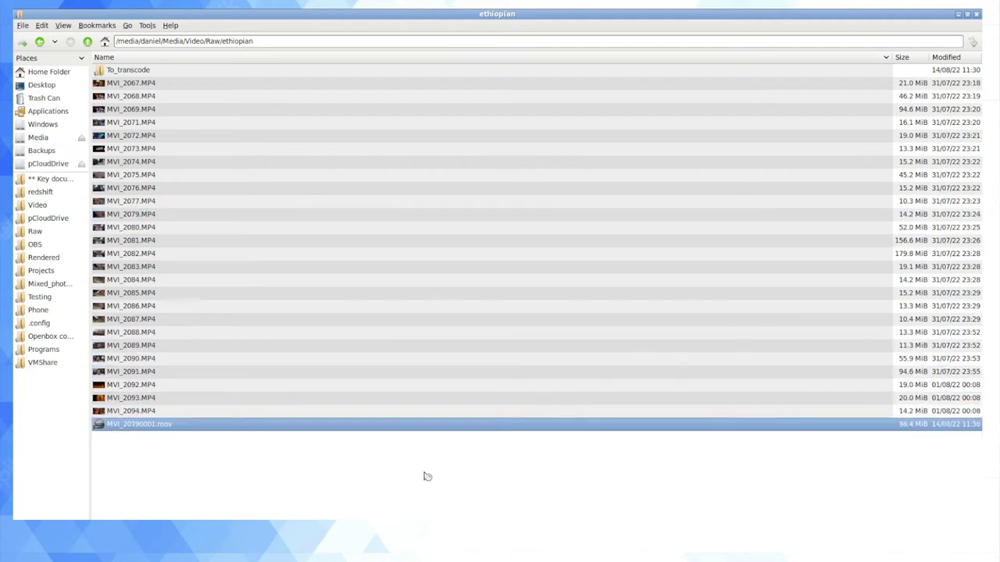
key("Up")
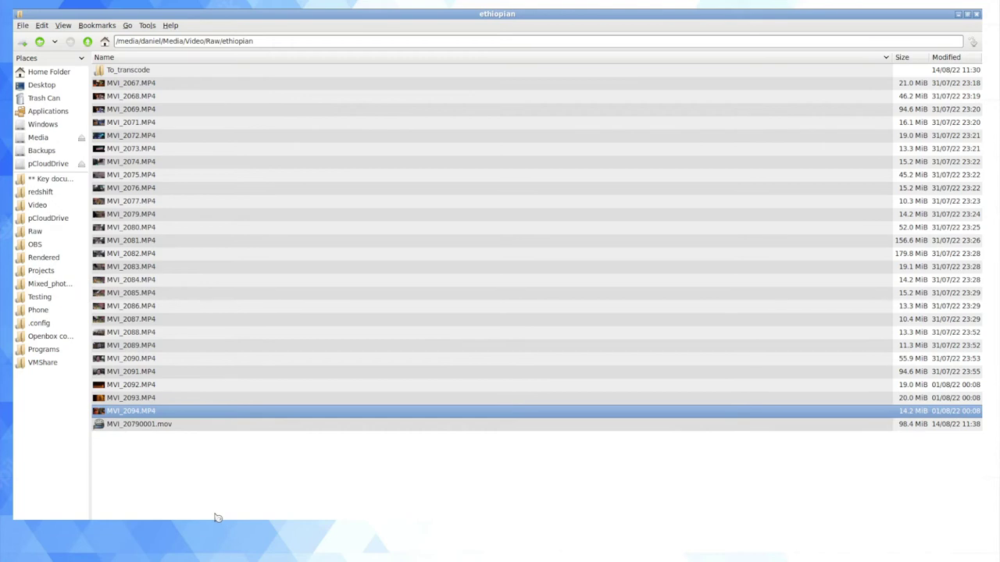
key("Down")
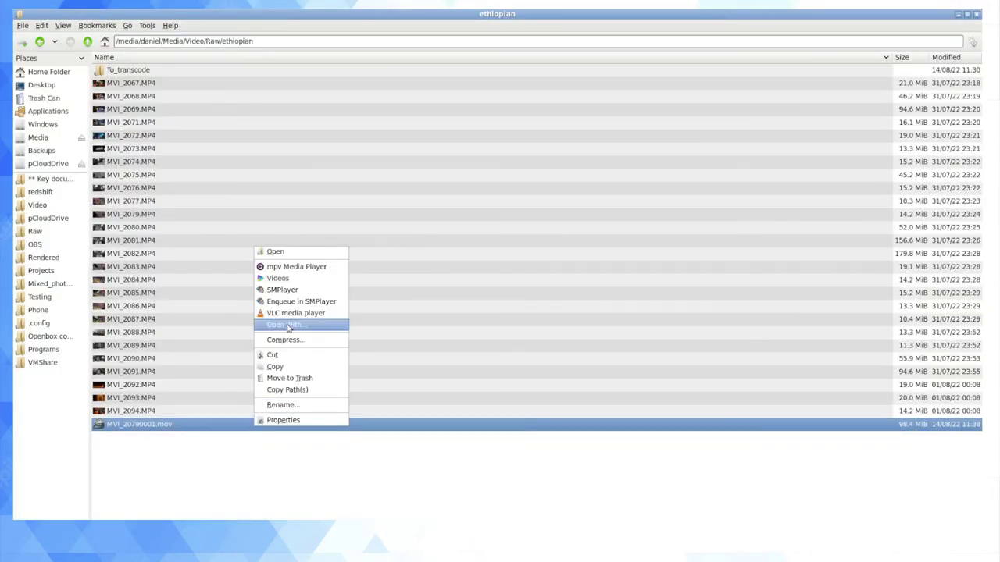
left_click(293, 313)
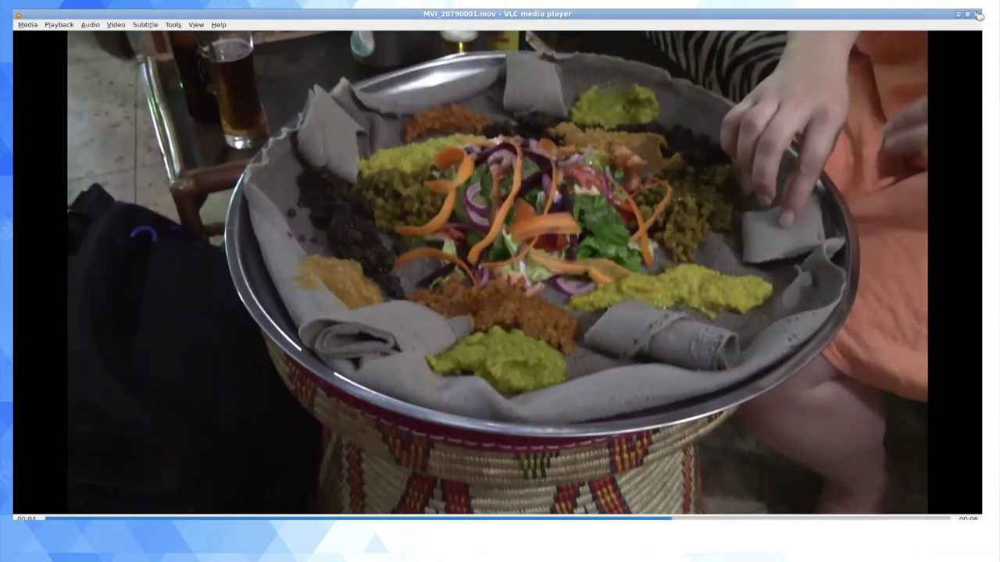
Step: Close VLC after confirming MVI_20790001.mov plays
left_click(979, 15)
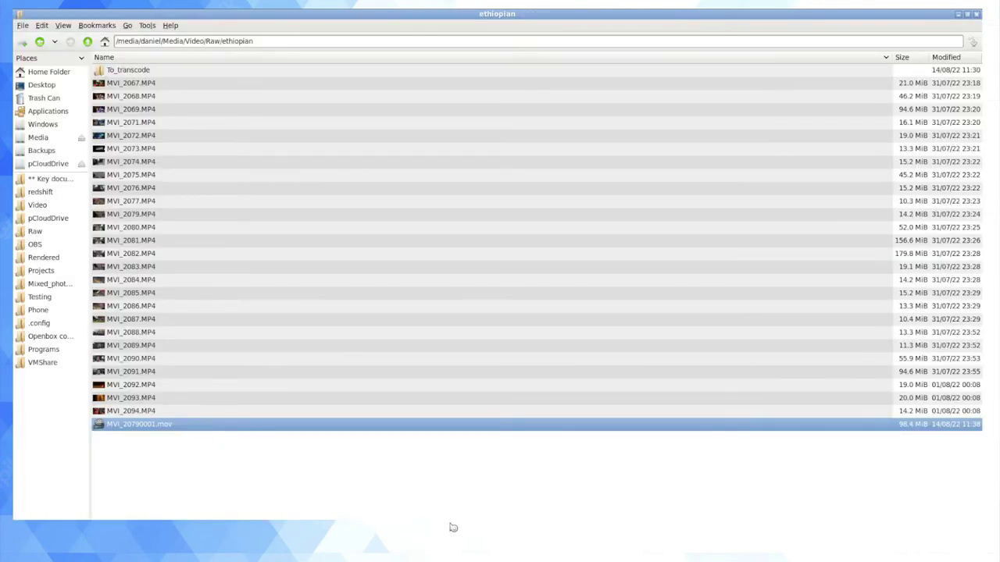
Step: Launch DaVinci Resolve from the Other section of the applications menu
left_click(22, 549)
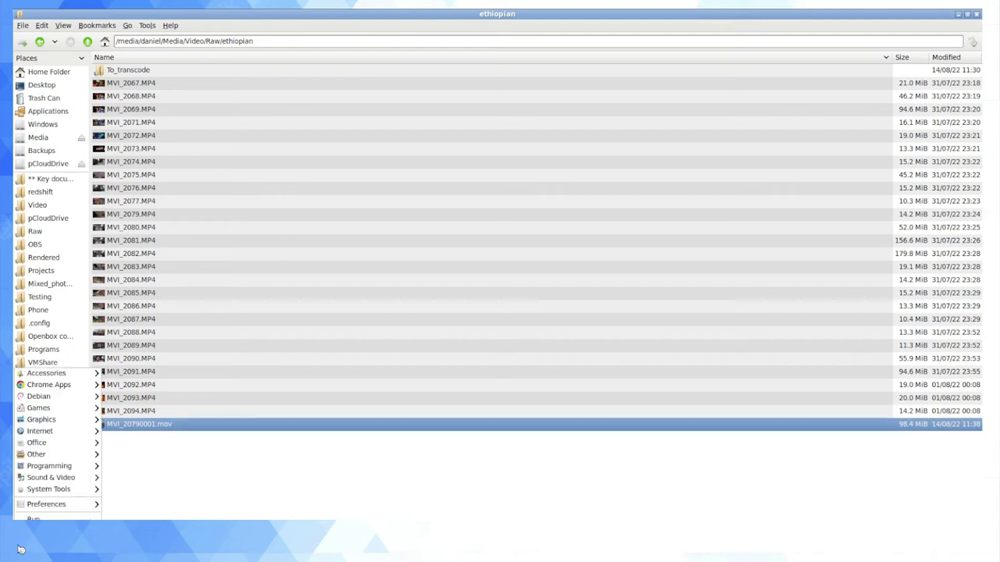
mouse_move(39, 478)
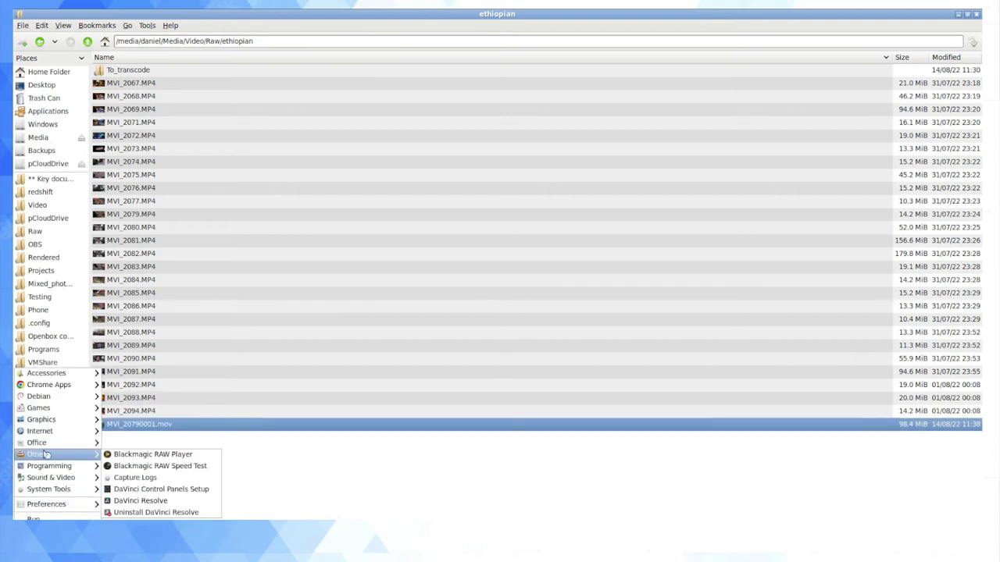
left_click(145, 499)
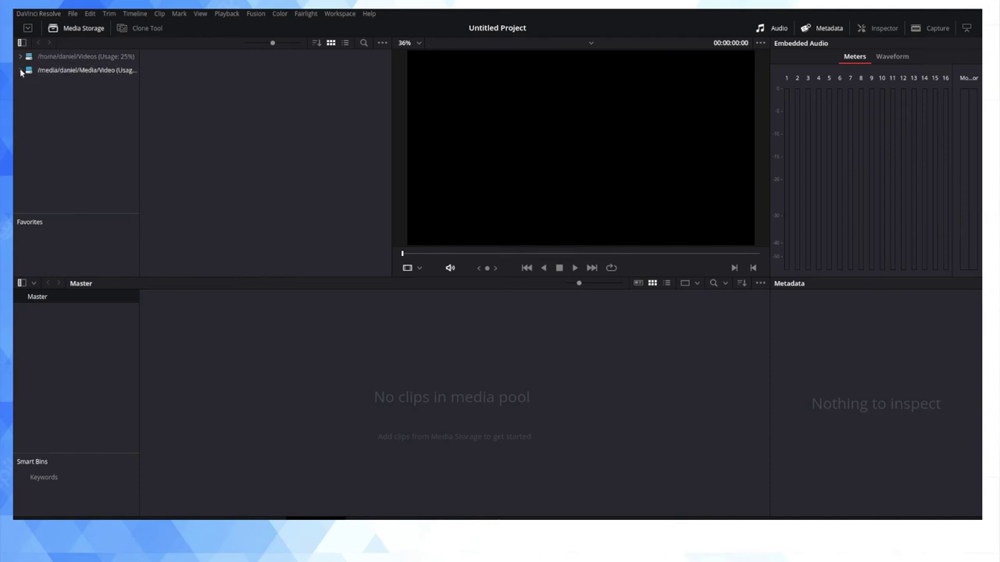
Step: Browse Media Storage through the Video drive's Raw folder into the ethiopian folder
left_click(21, 71)
scroll(70, 144, "down", 3)
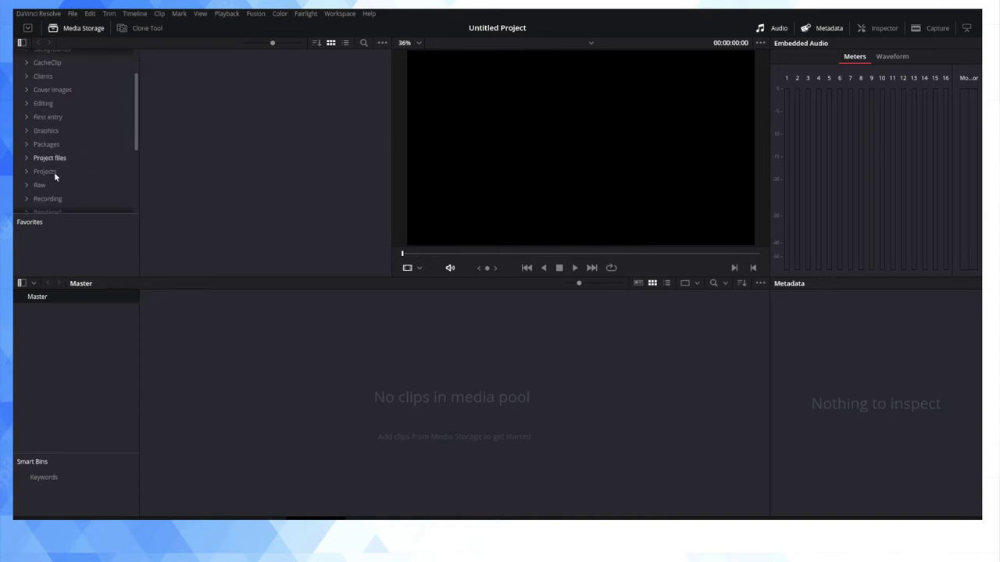
left_click(23, 189)
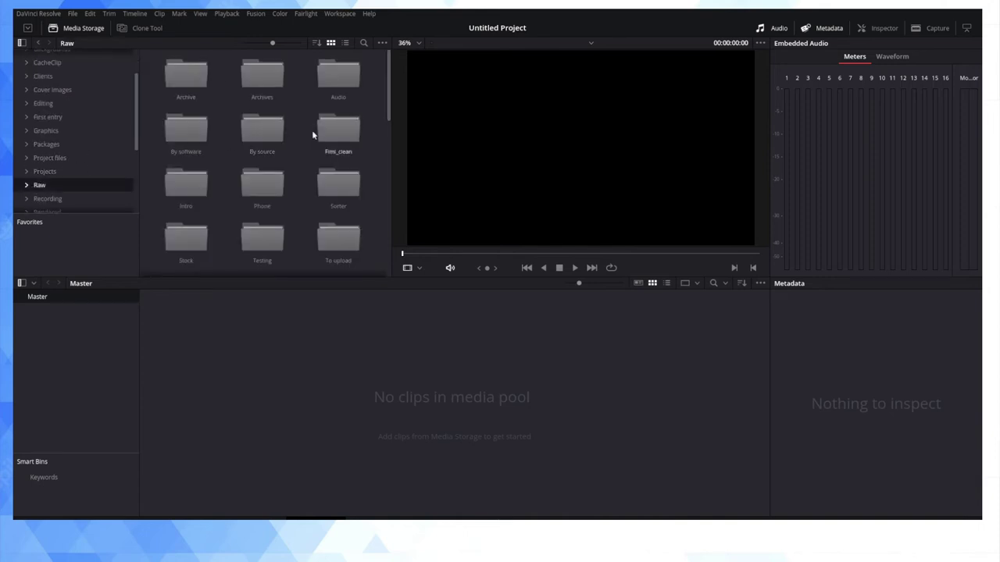
scroll(322, 140, "down", 2)
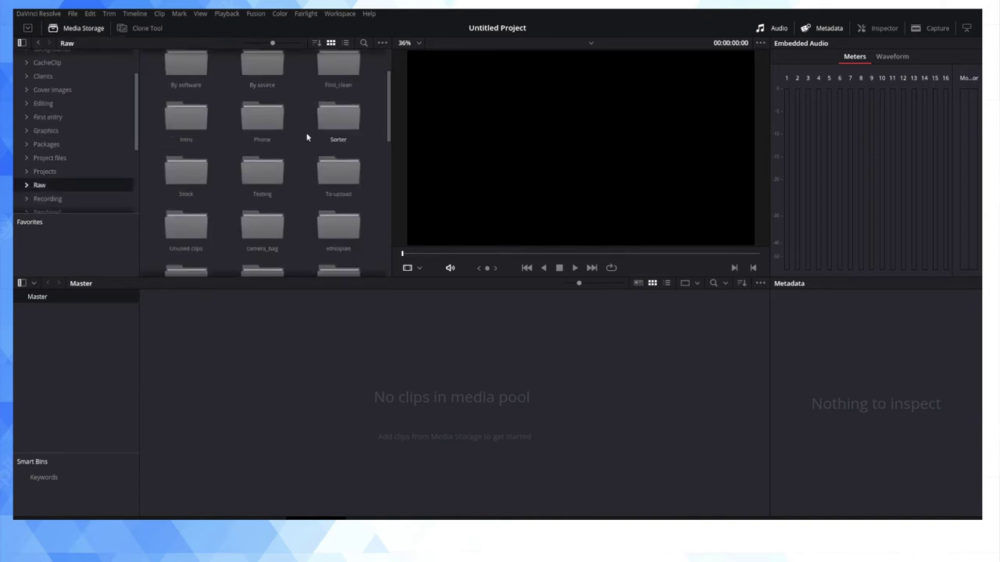
scroll(304, 133, "down", 1)
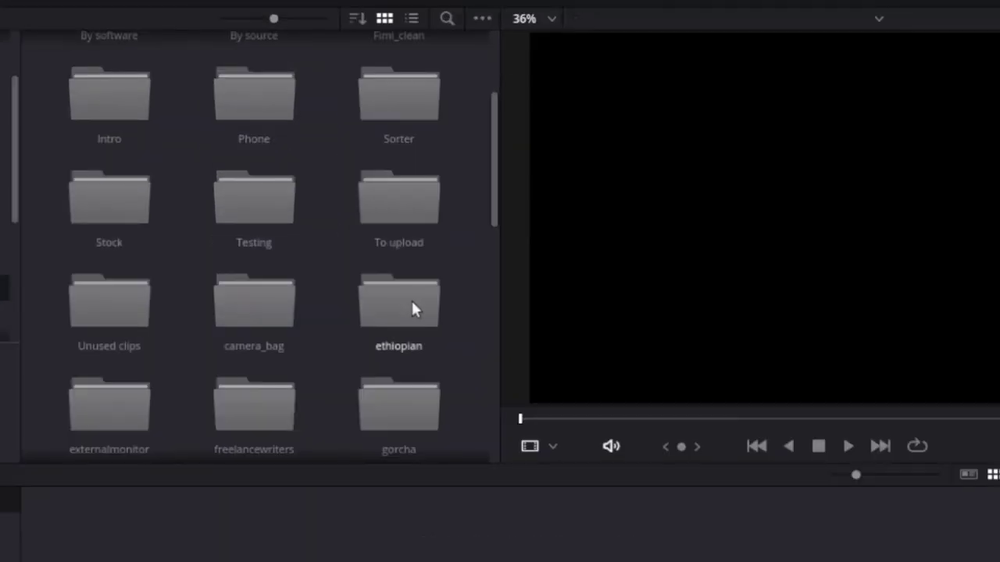
double_click(344, 190)
Step: Preview MVI_2072, MVI_2071 and MVI_2067 in the viewer, scrubbing MVI_2067 to its end
left_click(382, 205)
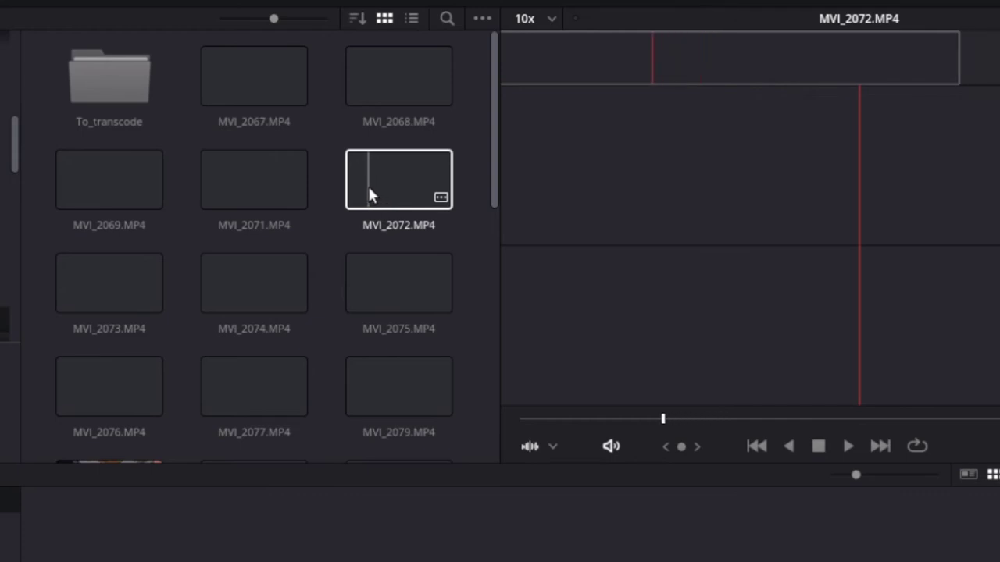
left_click(274, 165)
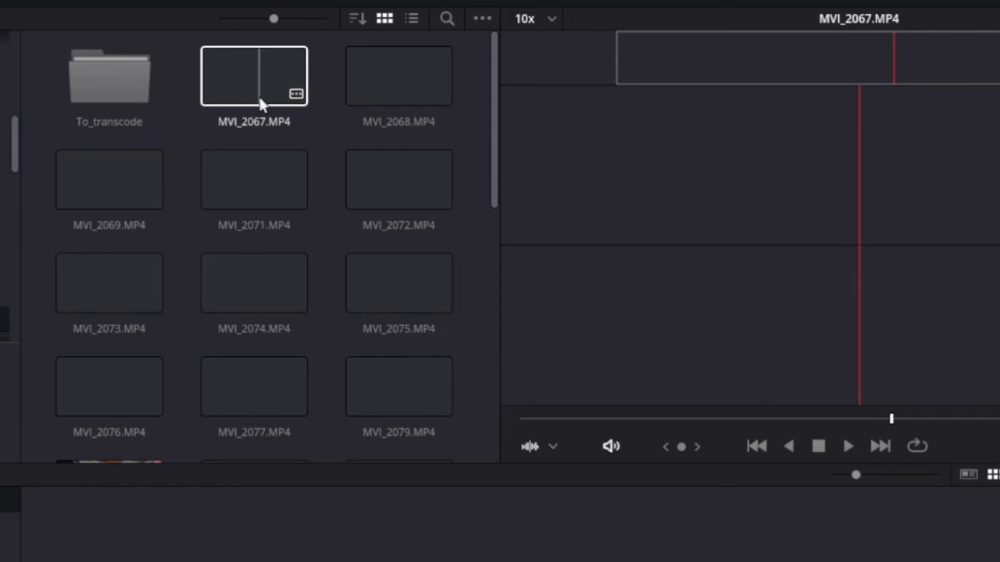
left_click(260, 104)
left_click(732, 419)
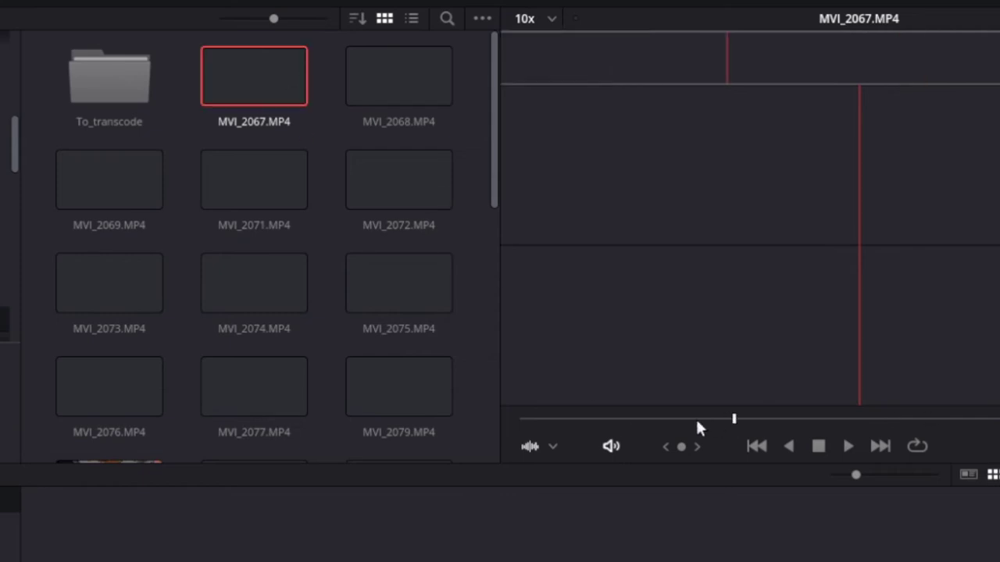
left_click(649, 419)
left_click_drag(936, 419, 995, 423)
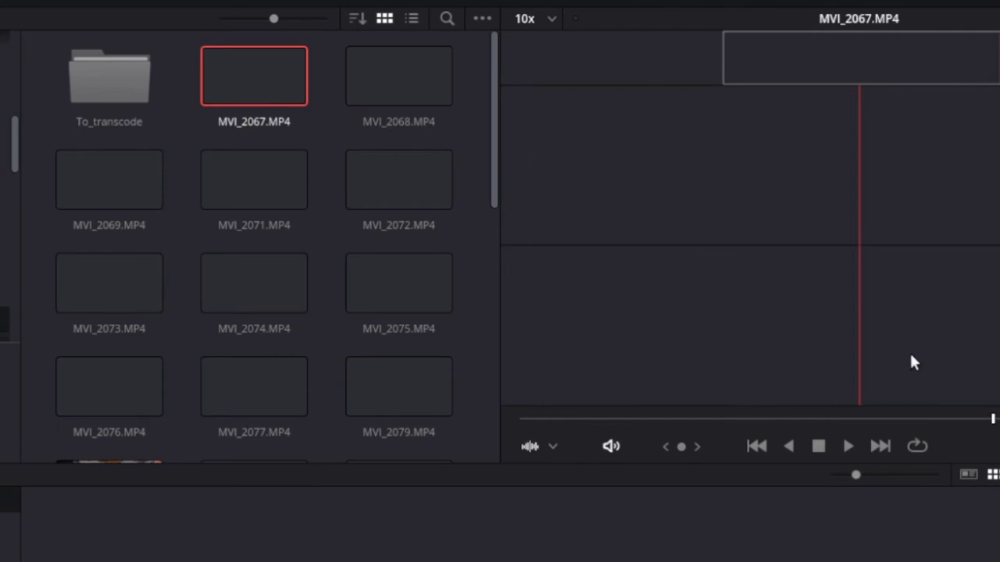
right_click(246, 70)
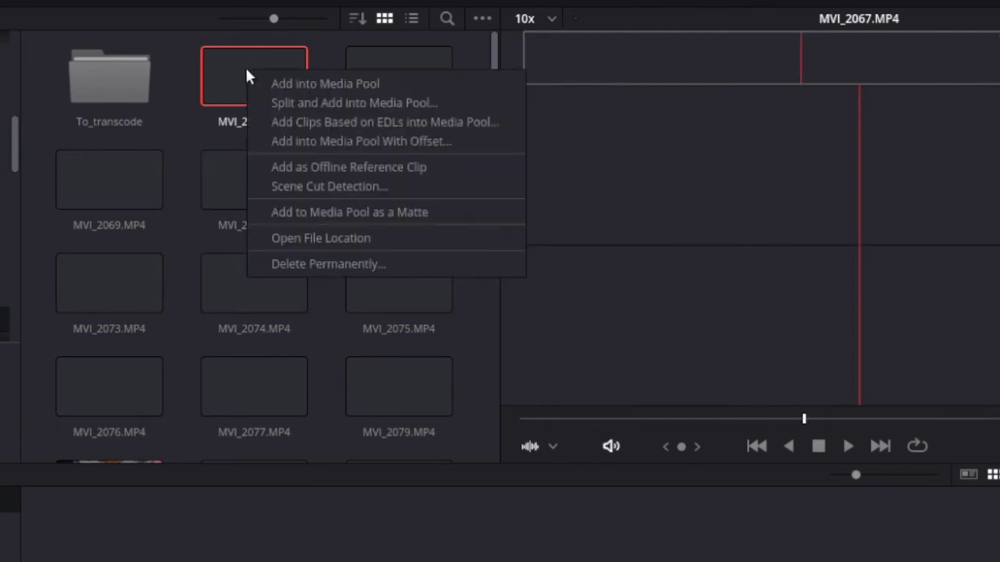
Step: Add MVI_2067.MP4 to the media pool and play the transcoded MVI_20790001.mov in the viewer
left_click(324, 79)
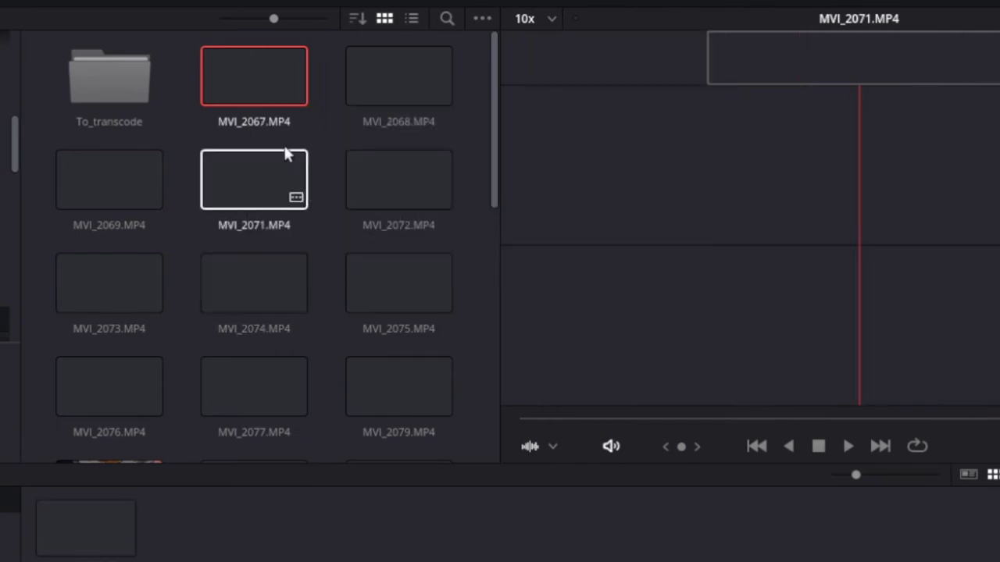
scroll(320, 148, "down", 5)
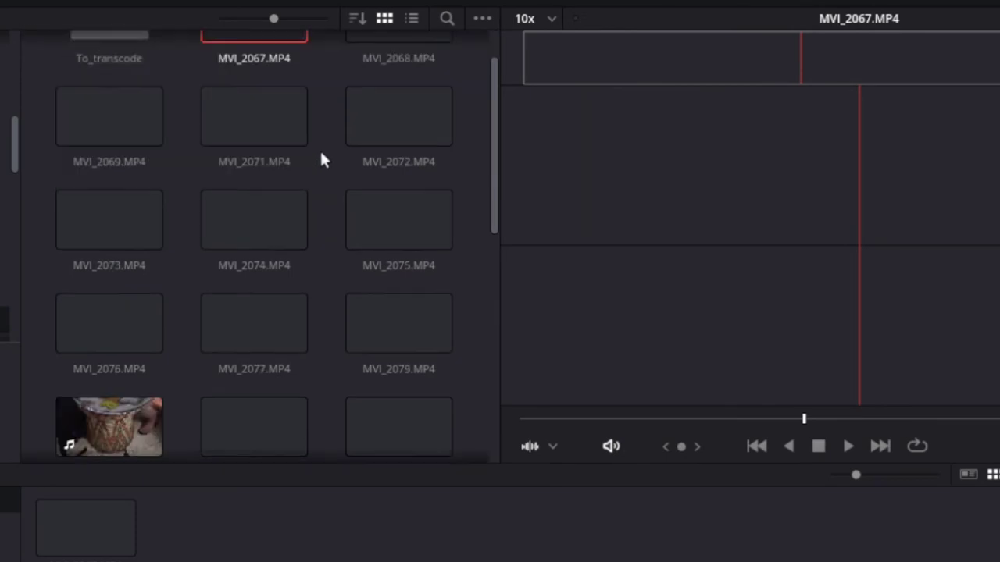
left_click(113, 234)
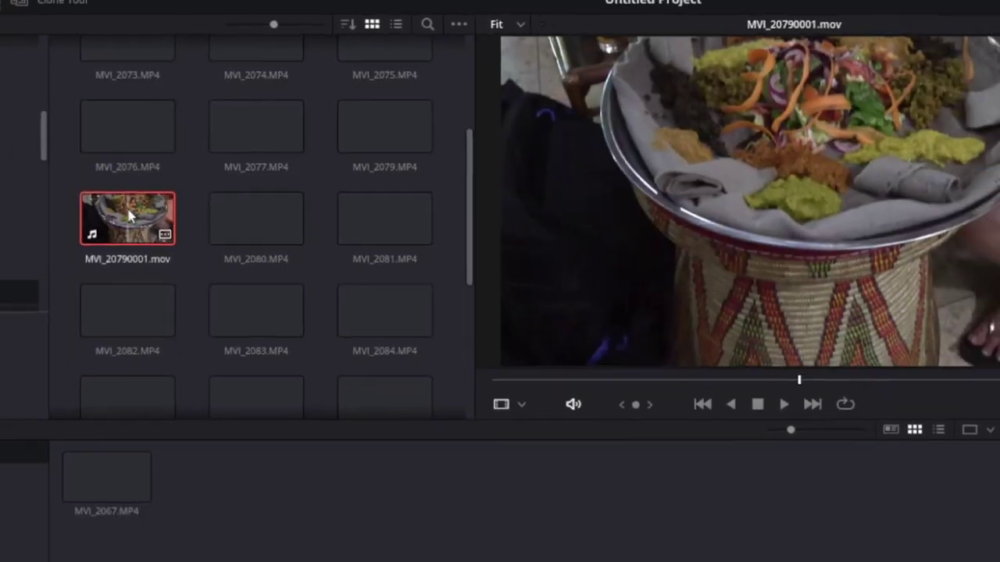
key("space")
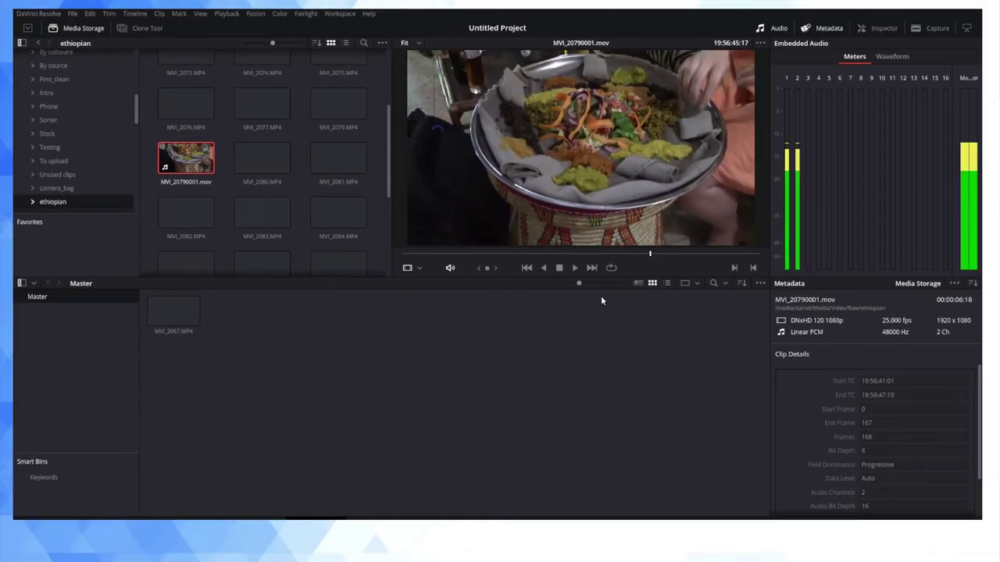
left_click_drag(460, 255, 689, 255)
Step: Add MVI_20790001.mov into the media pool and go to the Edit page
right_click(180, 164)
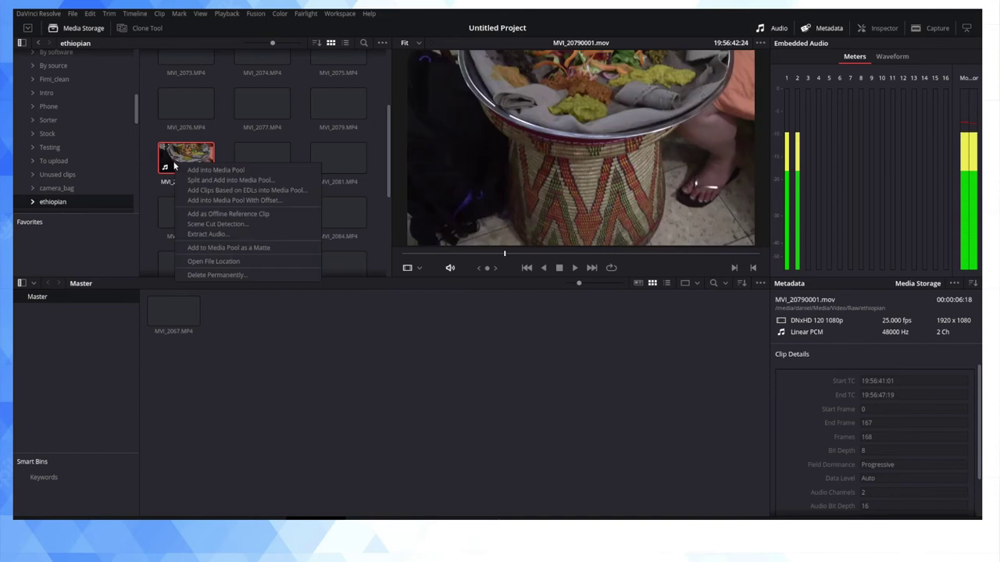
left_click(268, 170)
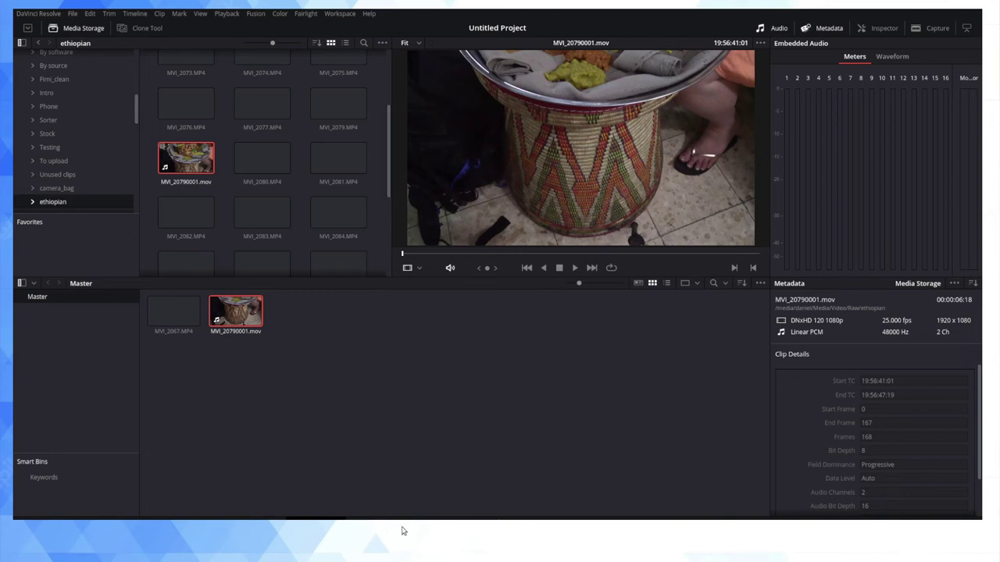
left_click(442, 537)
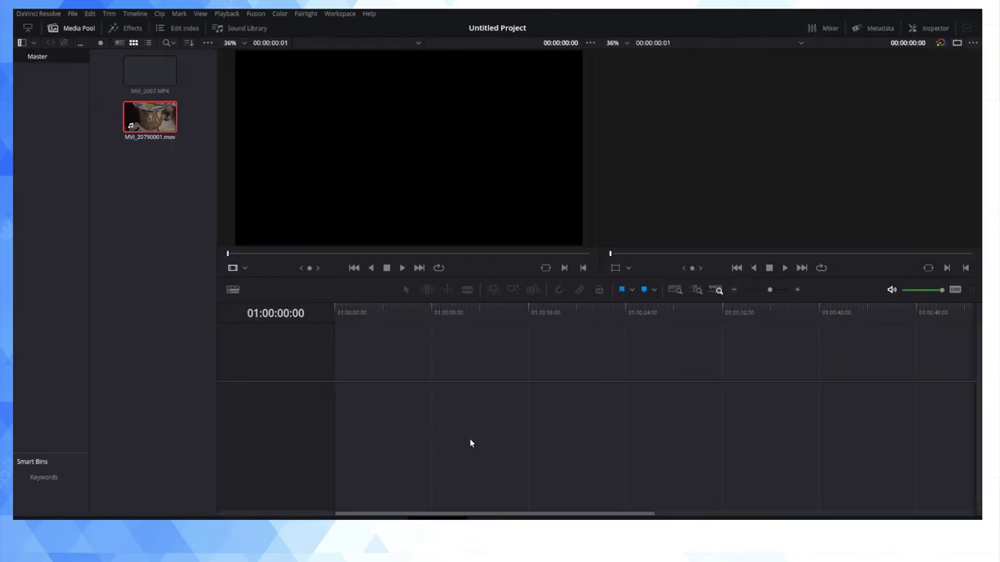
Step: Create Timeline 1 with MVI_2067.MP4, then delete that audio-only clip
left_click(136, 81)
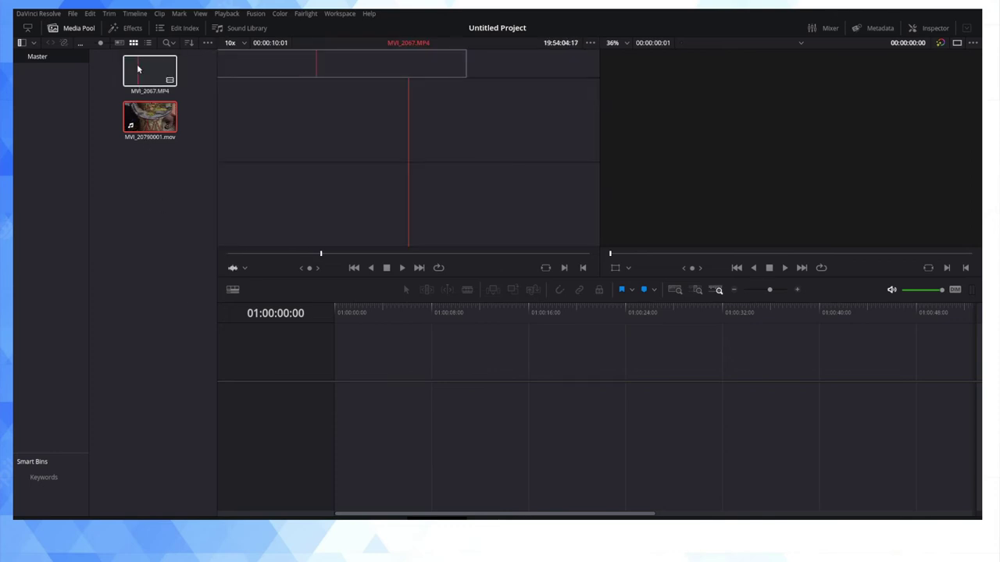
left_click(140, 75)
left_click_drag(140, 75, 363, 435)
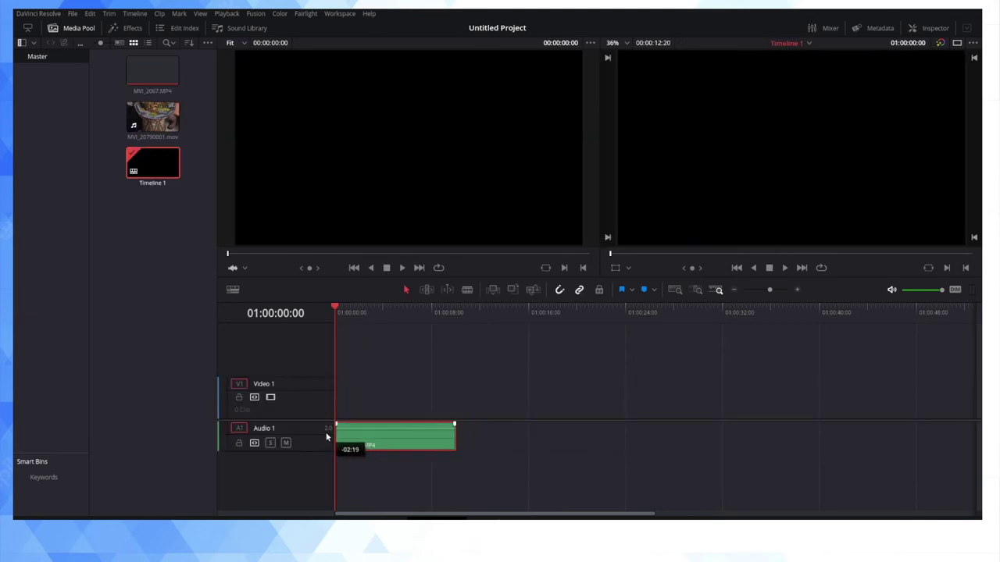
left_click_drag(374, 313, 336, 312)
key("Delete")
Step: Place MVI_20790001.mov on Timeline 1, save the project, and scrub to check picture and sound
left_click_drag(153, 117, 332, 394)
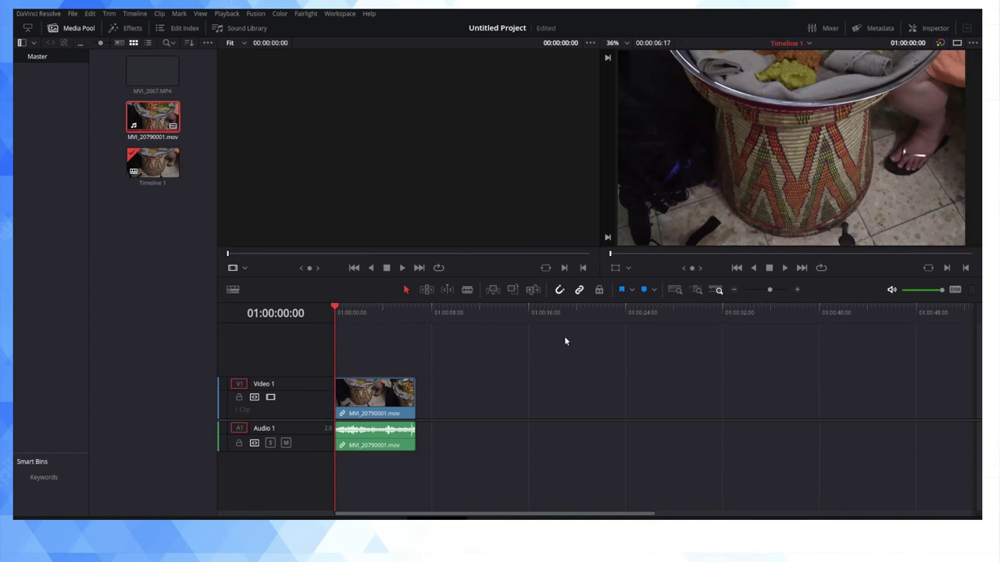
key("ctrl+s")
left_click(373, 316)
left_click(383, 317)
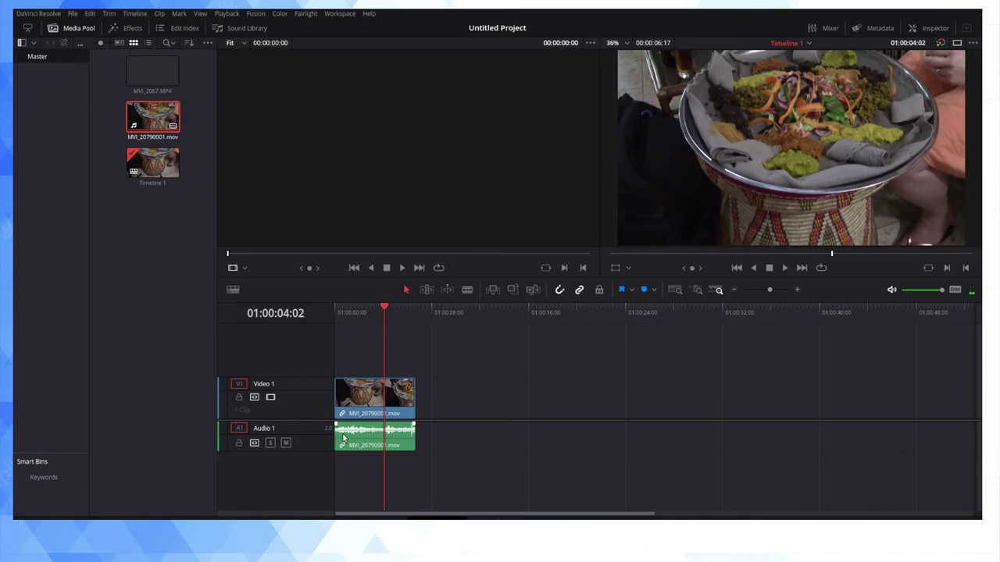
left_click_drag(370, 317, 394, 313)
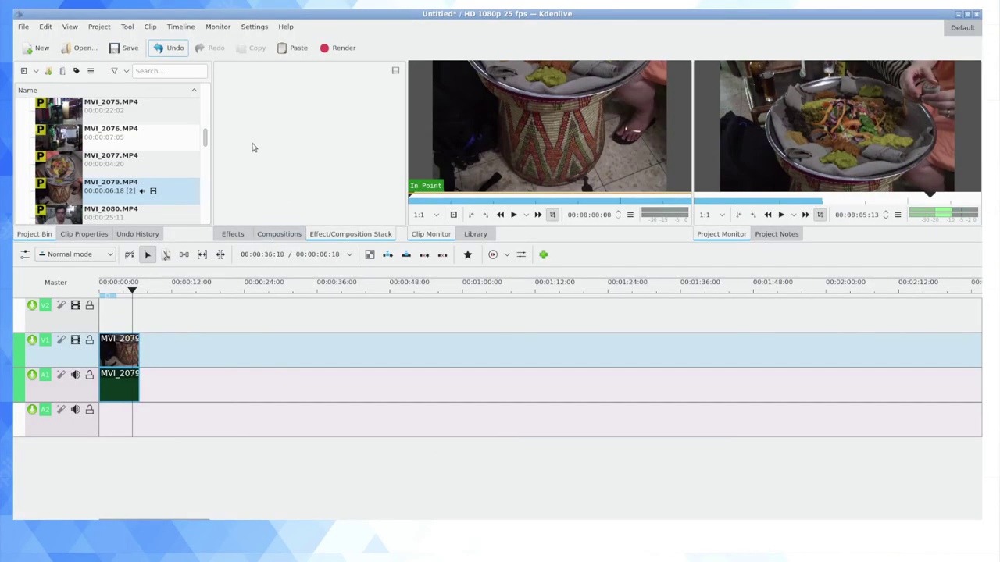
Step: Bring up the ethiopian bin folder's options, then dismiss them without choosing anything
scroll(131, 125, "up", 3)
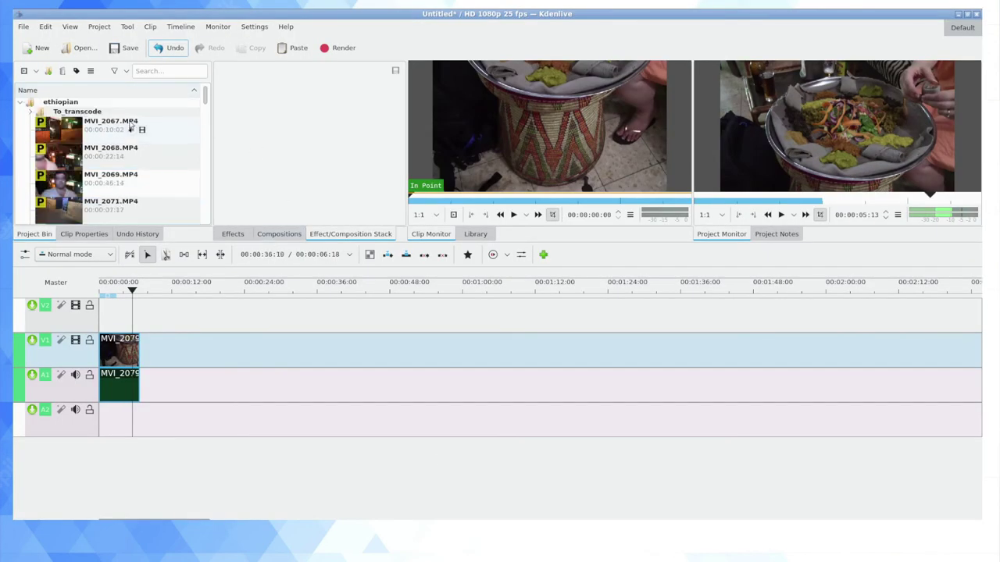
right_click(73, 103)
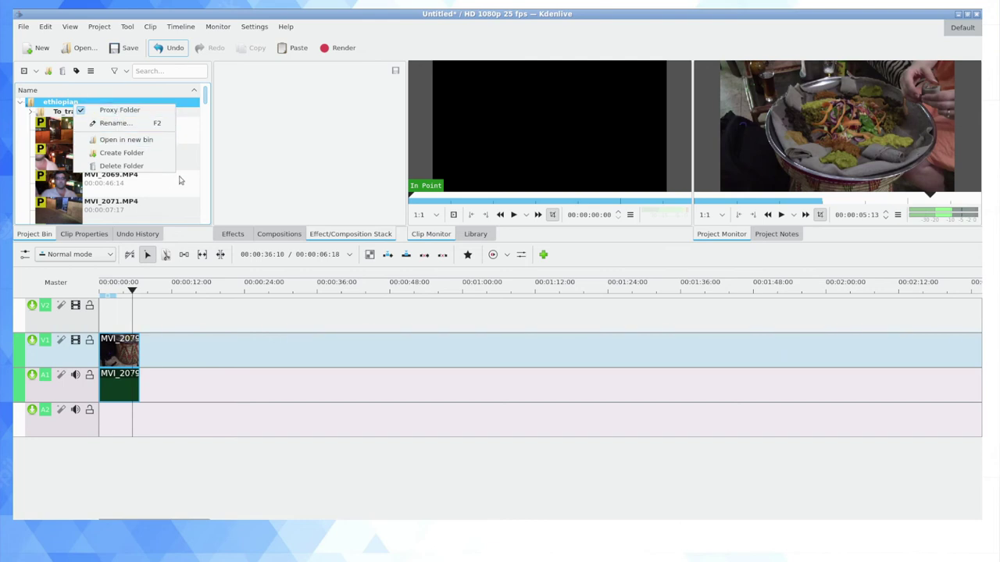
left_click(49, 166)
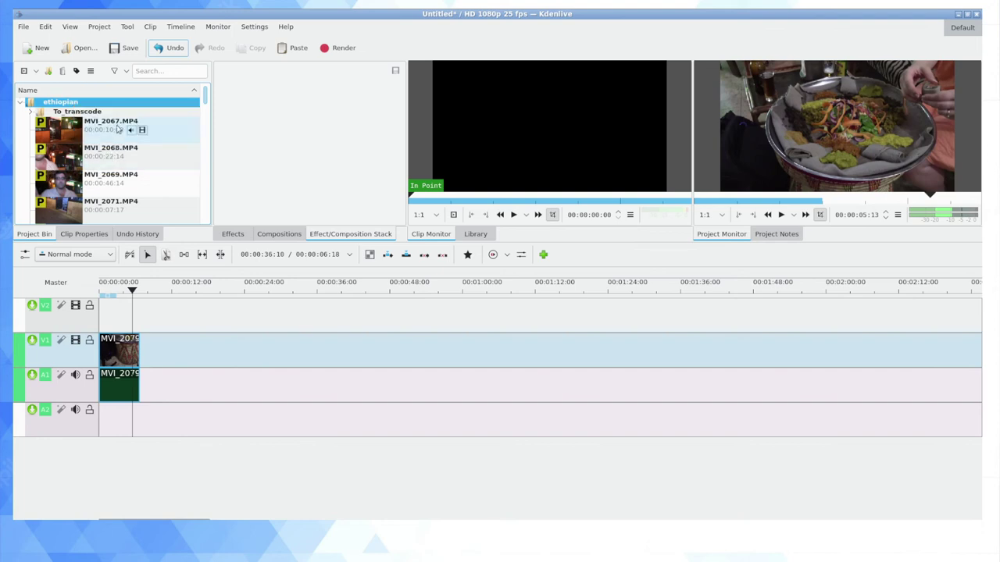
Step: Select MVI_2067.MP4 and extend the bin selection down toward MVI_2094.MP4
left_click(119, 129)
left_click_drag(205, 101, 211, 223)
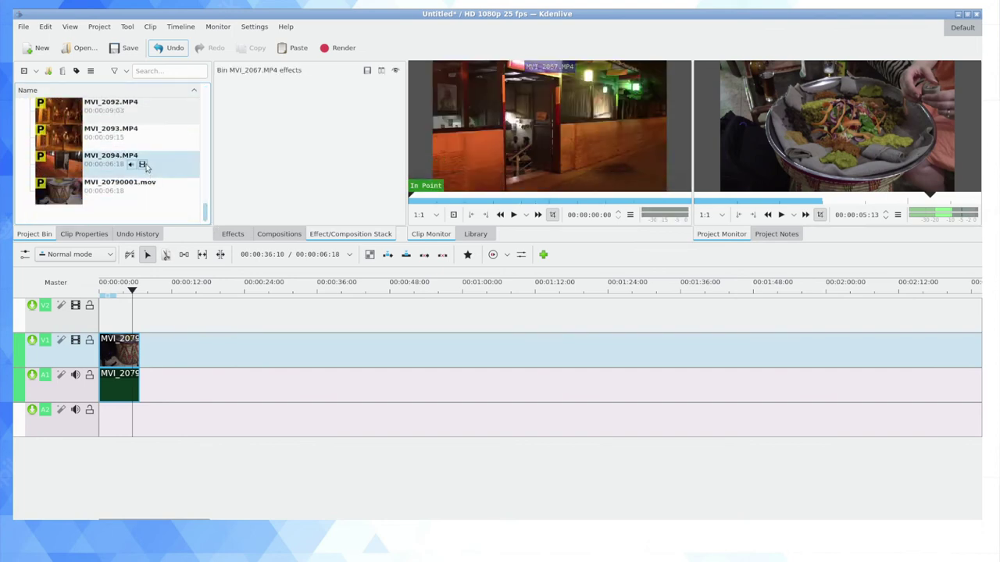
left_click(139, 162, "shift")
Step: Transcode the selected clips to DNxHD 1080p 25 fps 120 Mb/s and glance at the pending jobs list
right_click(85, 172)
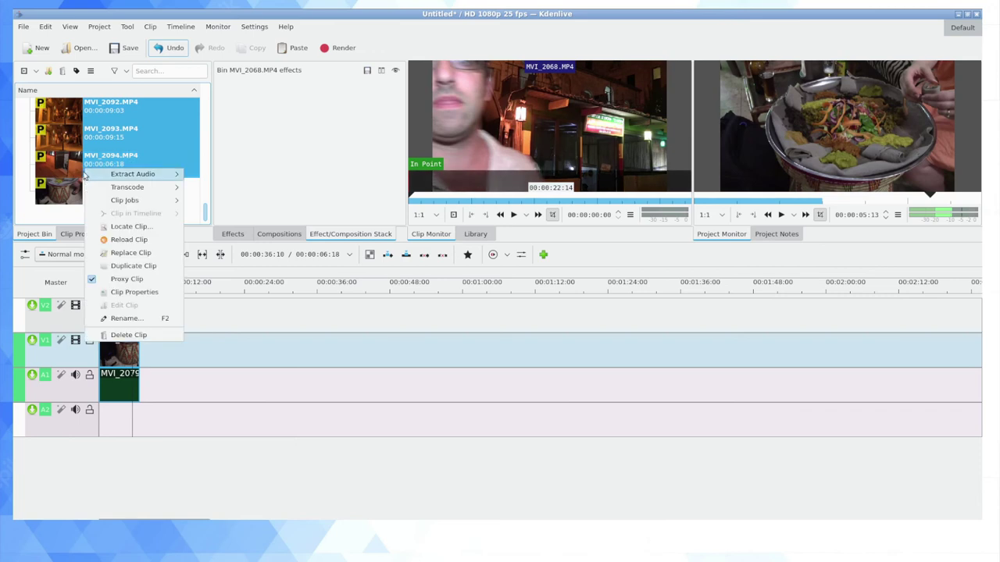
mouse_move(118, 189)
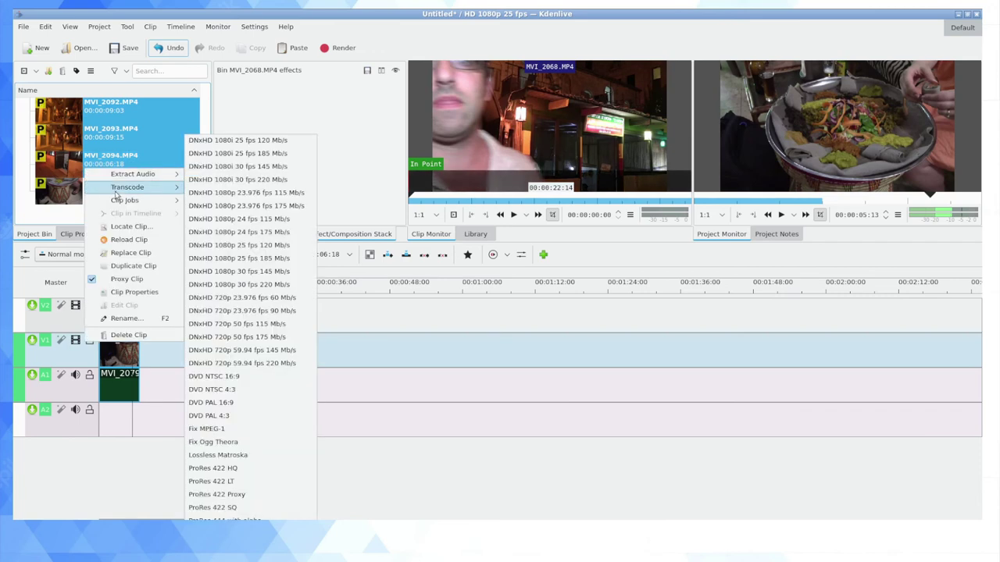
left_click(273, 249)
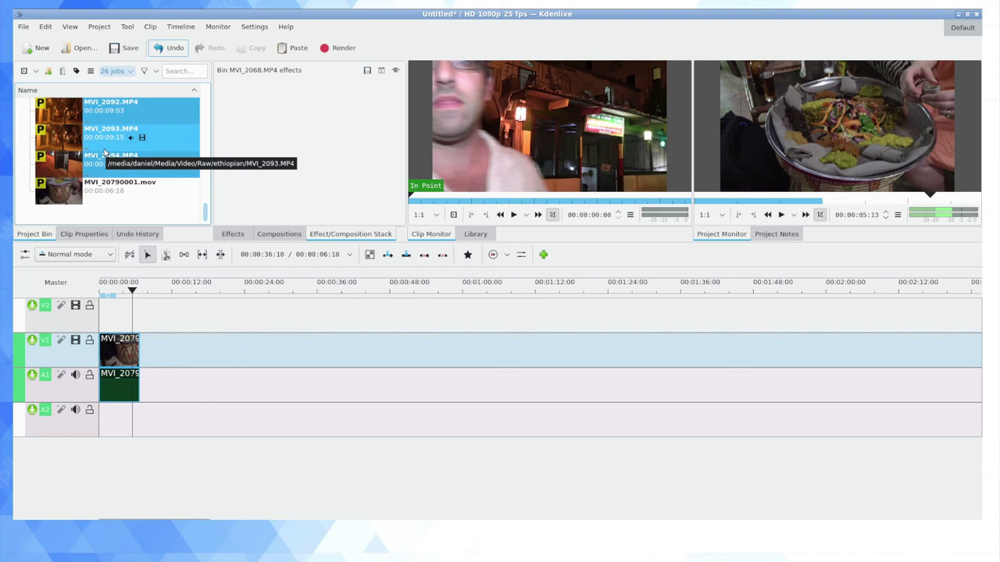
left_click(122, 71)
left_click(117, 95)
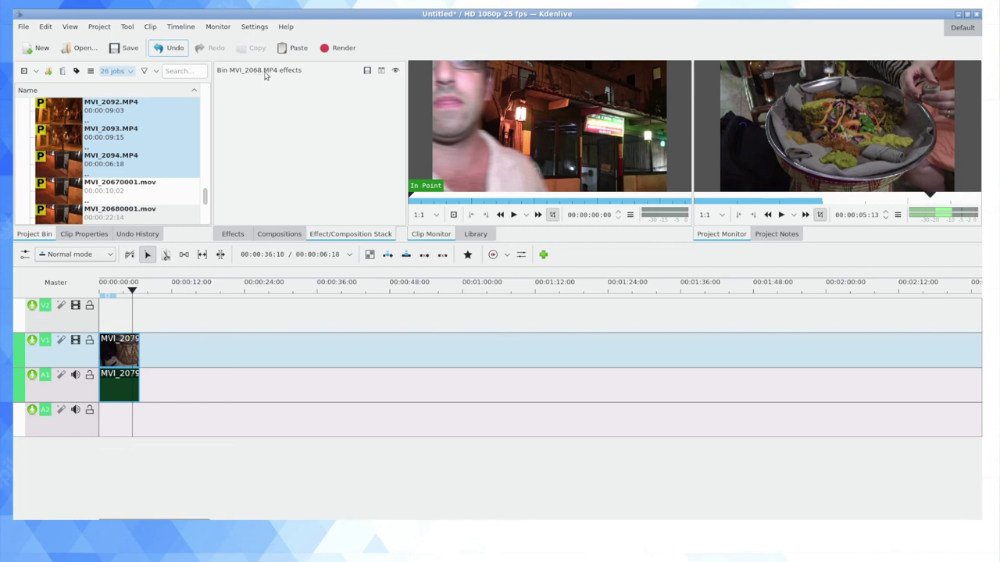
Step: Switch with Alt+Tab to the PCManFM window listing the ethiopian folder
key("alt+Tab")
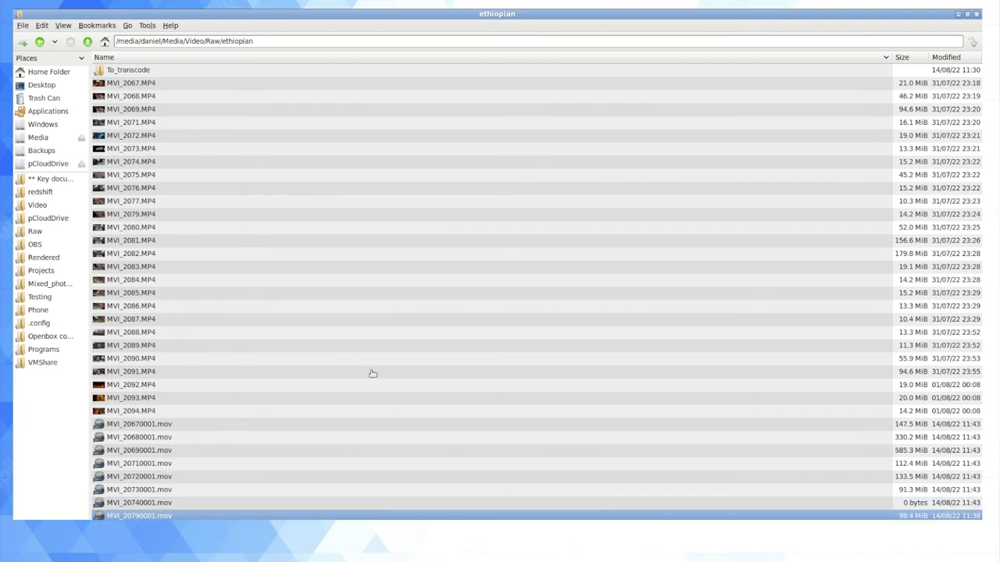
Step: Step through MVI_2082, MVI_2084 and MVI_2086.MP4 while watching new .mov files and sizes appear
left_click(550, 253)
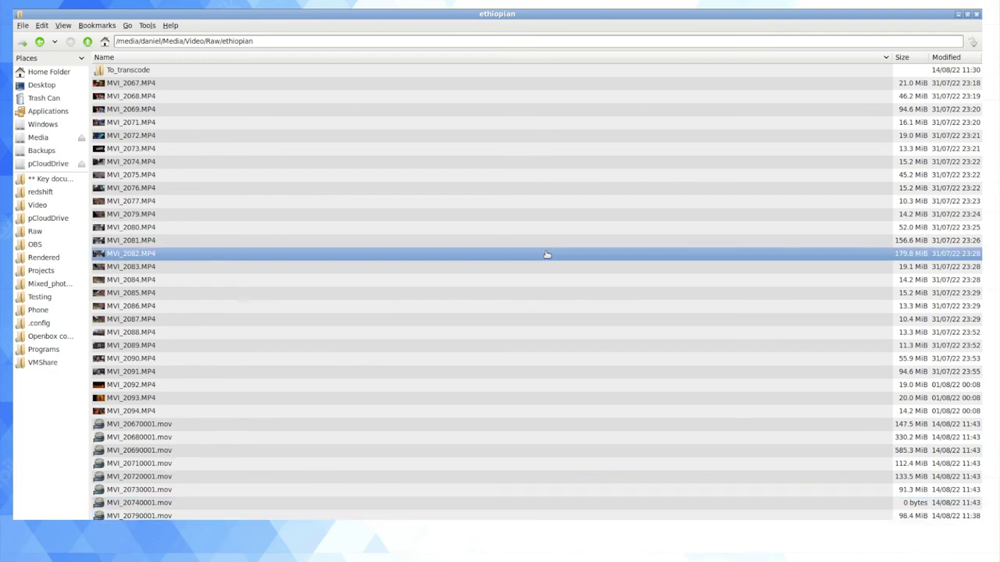
left_click(538, 279)
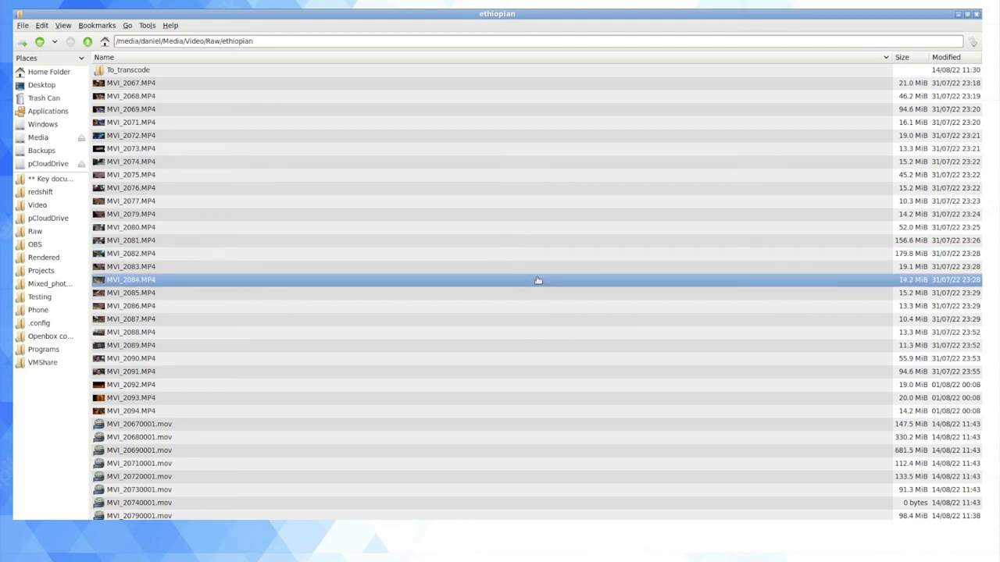
scroll(551, 284, "down", 1)
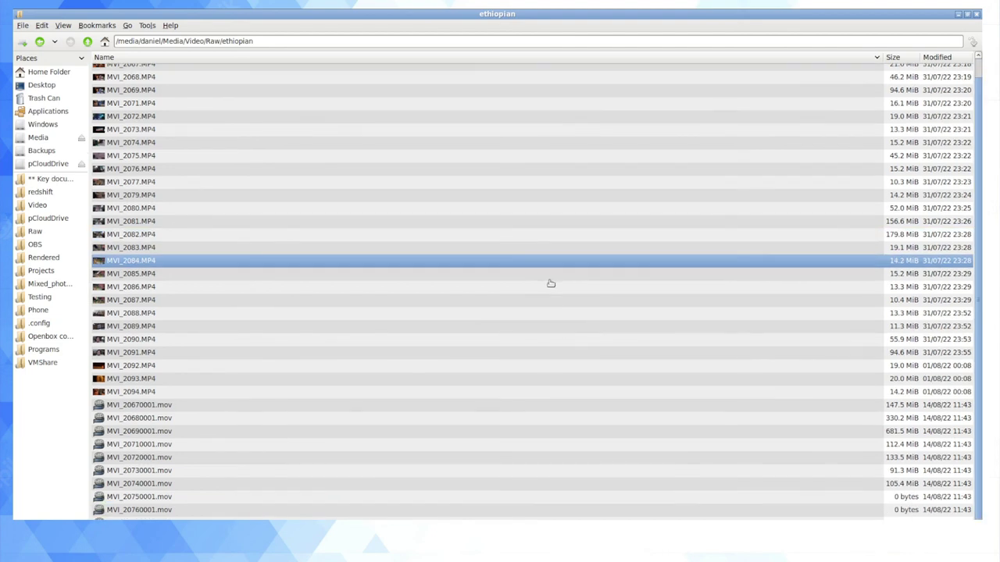
key("Down")
key("Down")
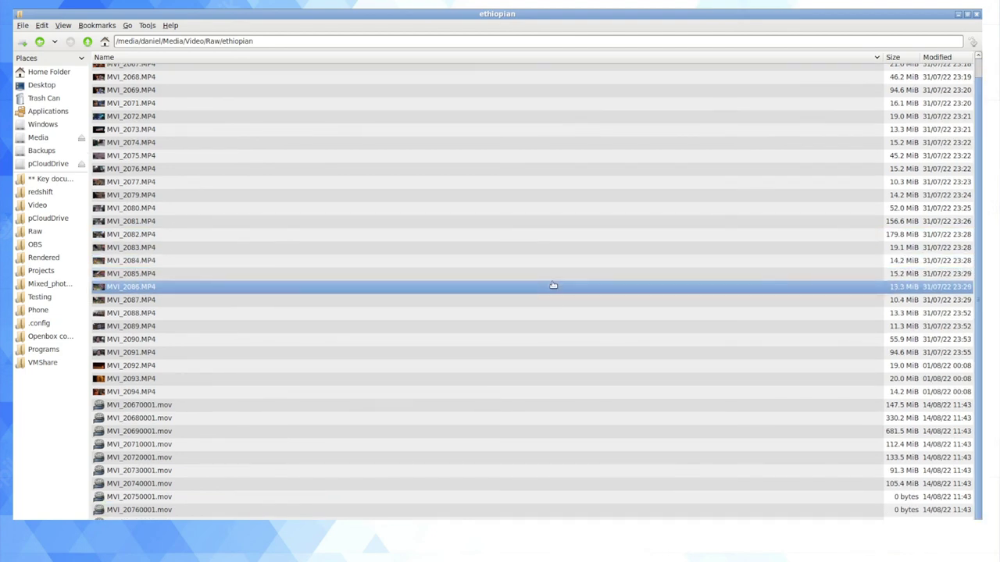